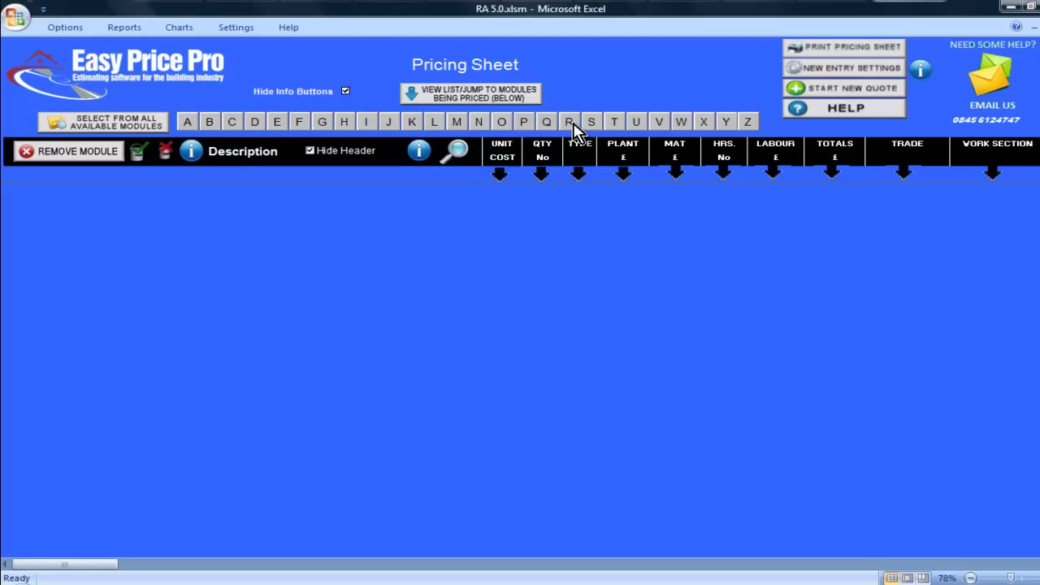
Add a Roof Structure module from the R module list to the pricing sheet
left_click(571, 123)
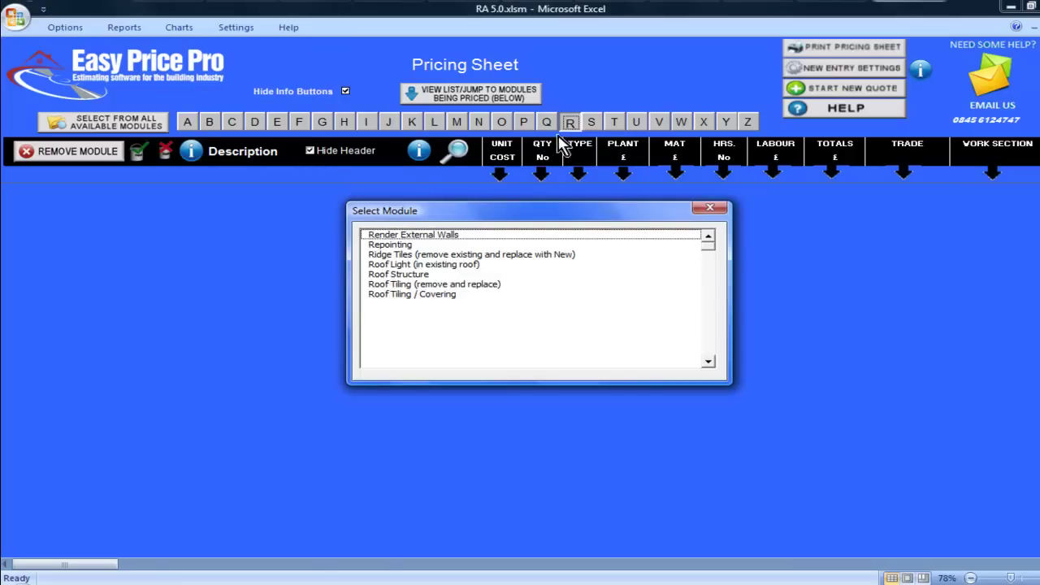
double_click(417, 274)
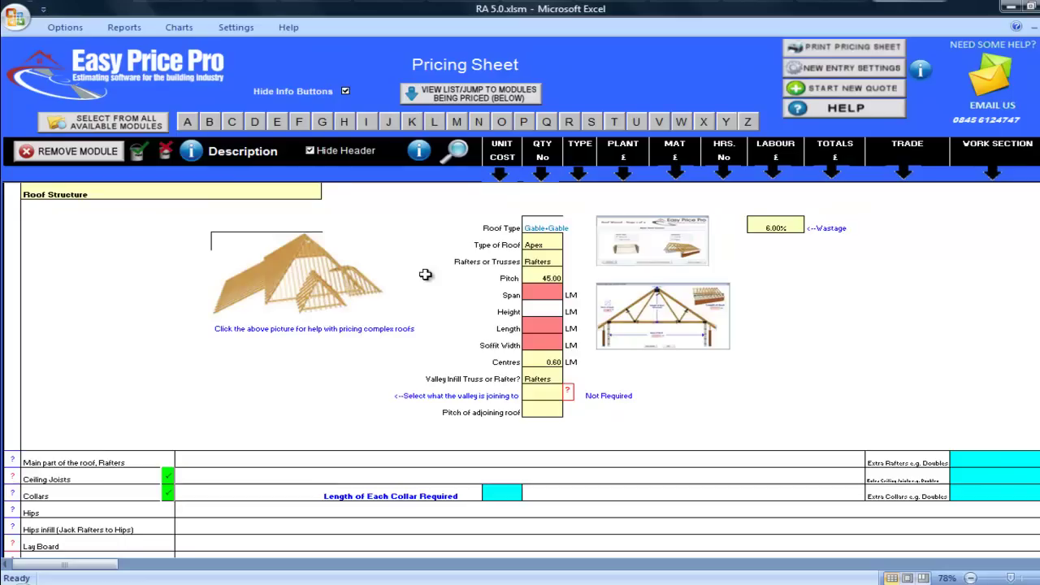
left_click(327, 293)
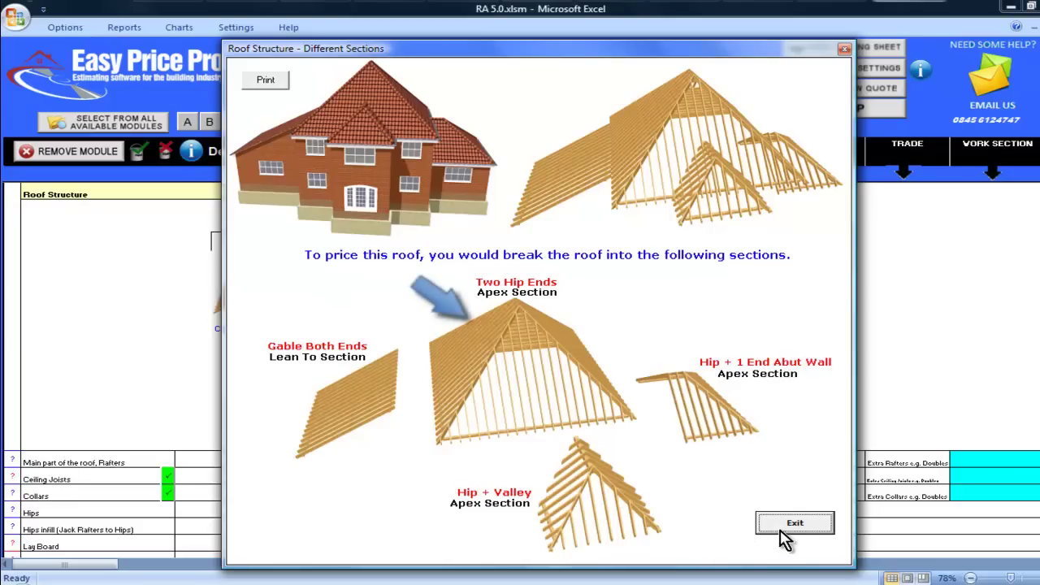
left_click(795, 525)
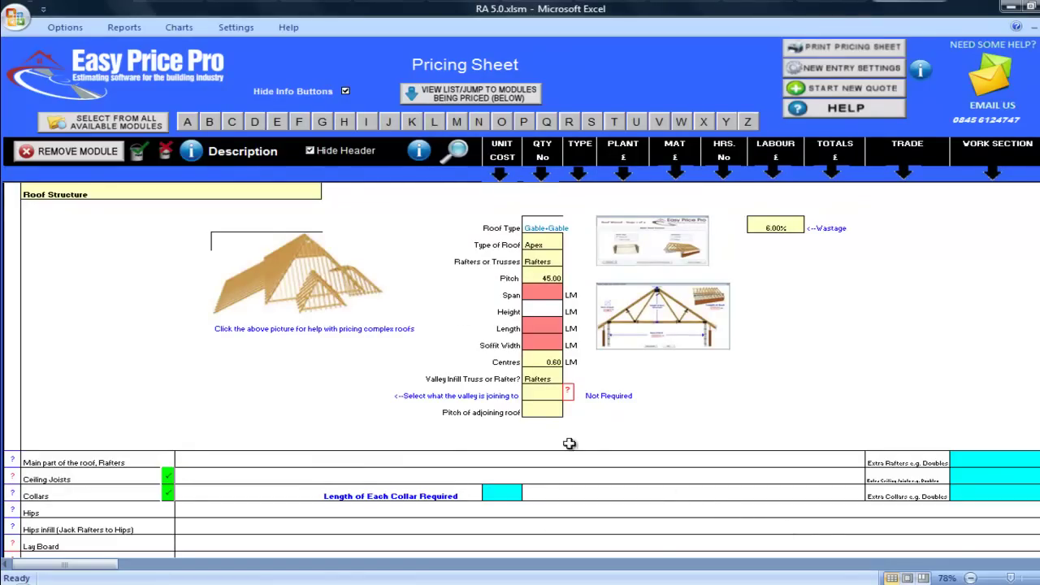
Title the module 'Roof Structure Main Area of Roof'
double_click(242, 193)
type("M")
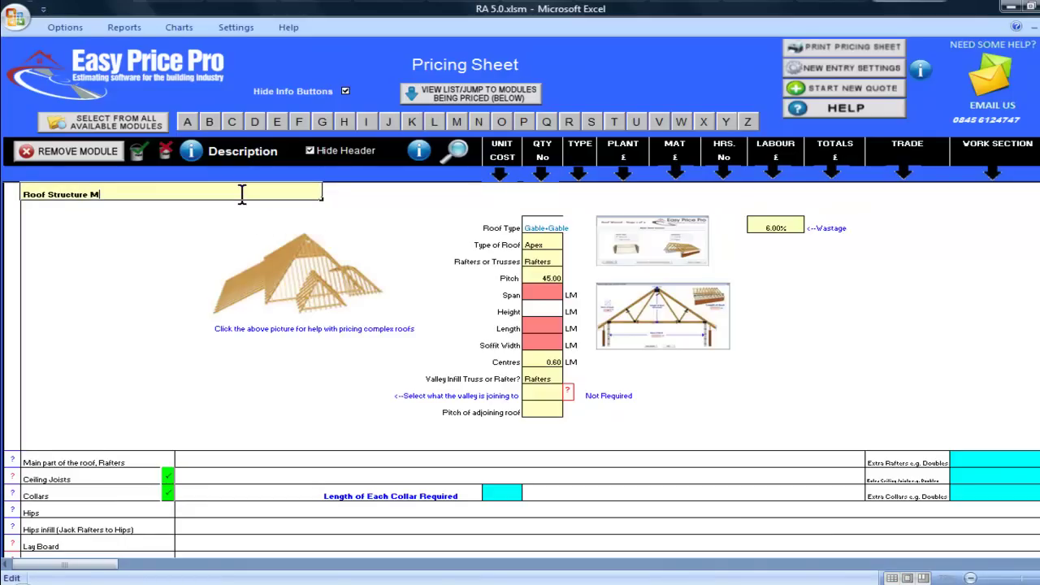
type("ain Area of Roof")
left_click(527, 294)
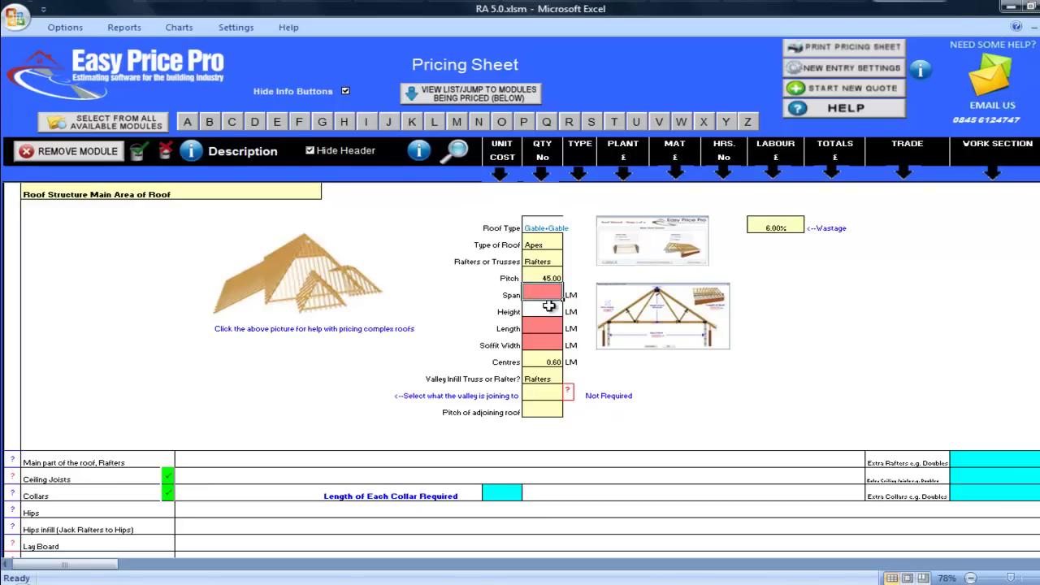
Enter span 6, length 6 and soffit width 0.20
type("6")
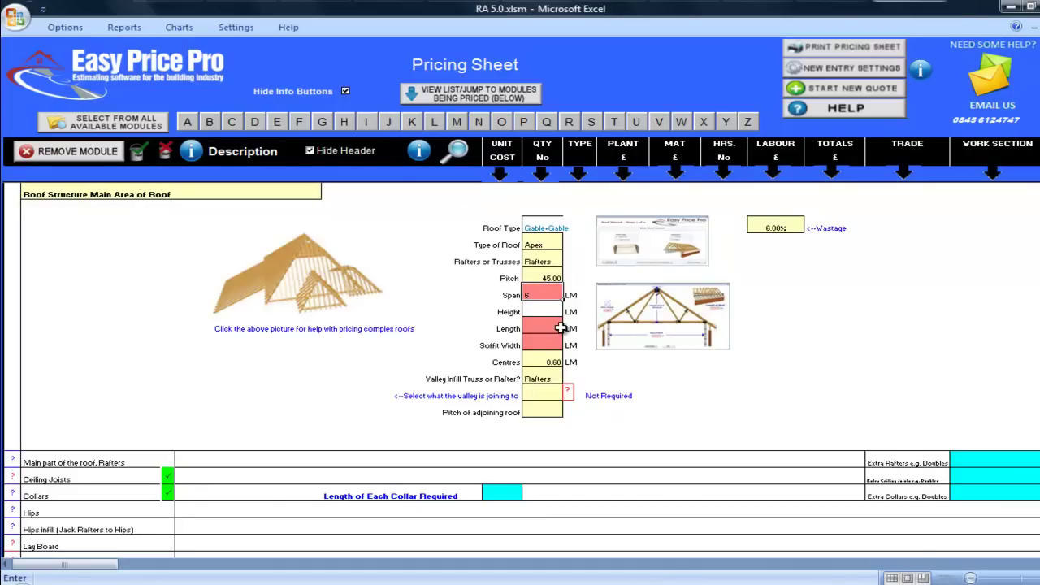
key("Return")
type("6")
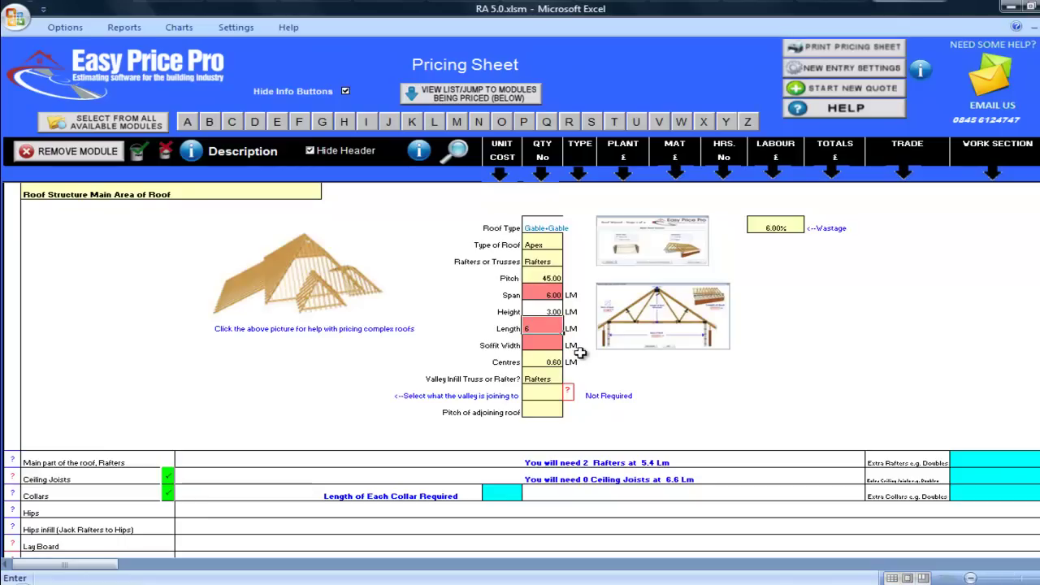
left_click(558, 347)
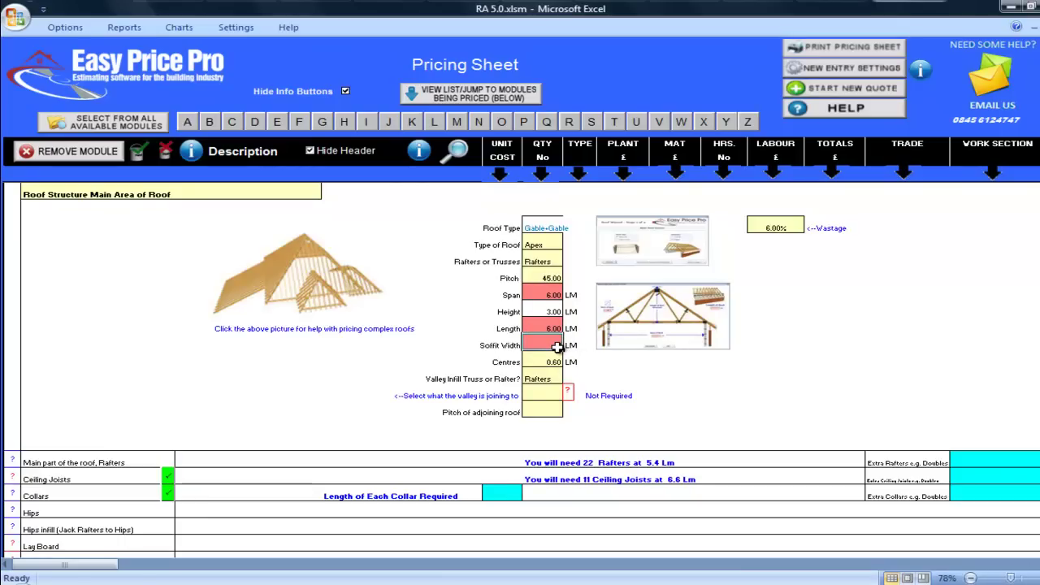
type("2")
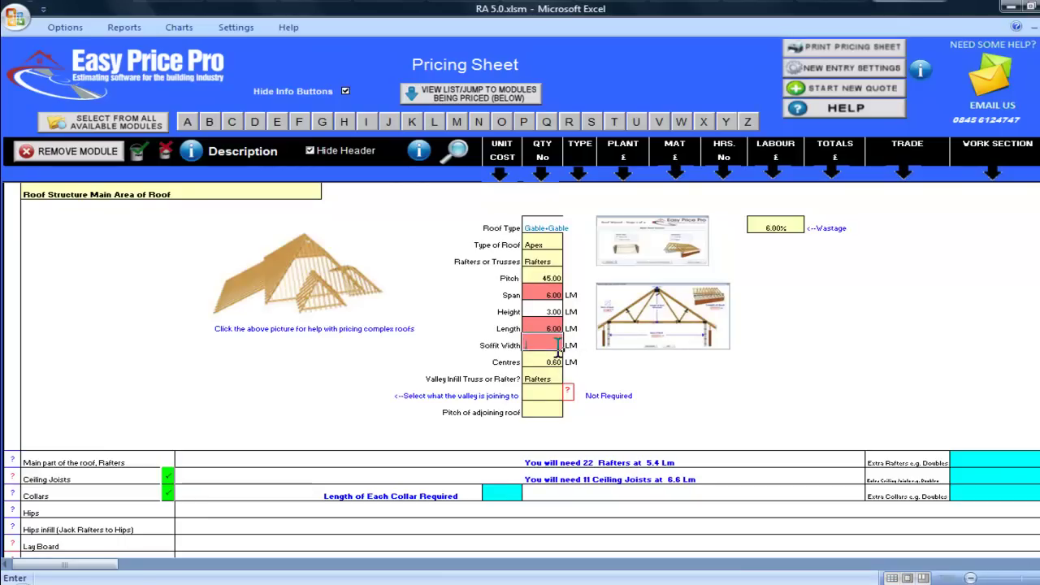
left_click(559, 360)
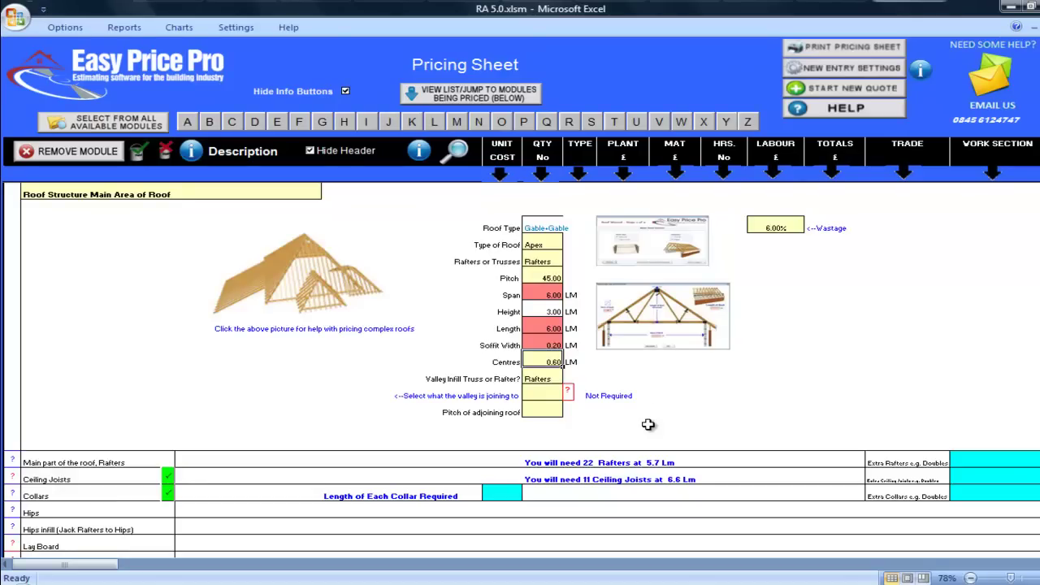
Launch the roof wizard and advance to stage 2, keeping Apex roof and Rafters
left_click(639, 262)
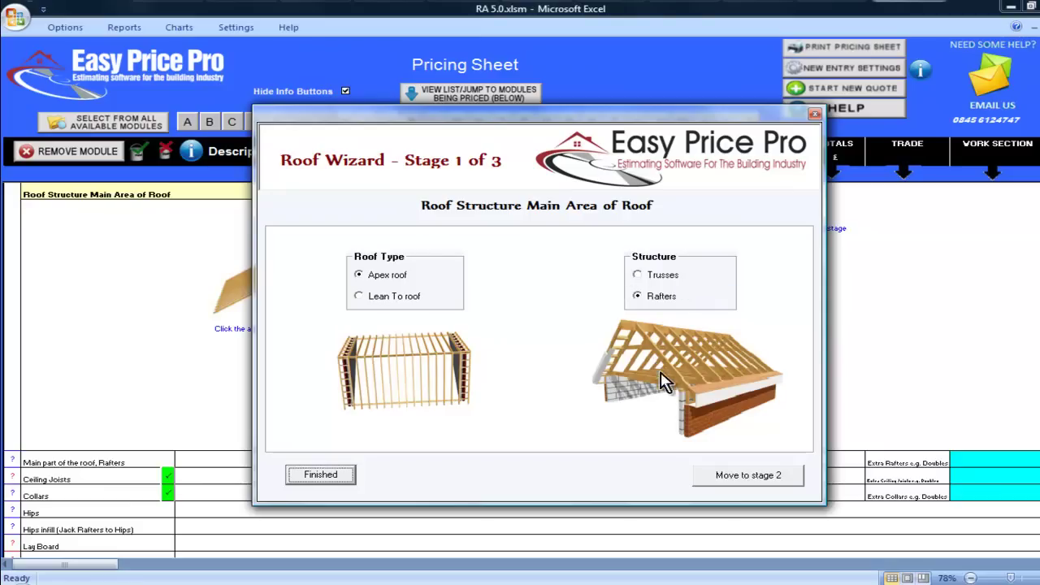
left_click(744, 479)
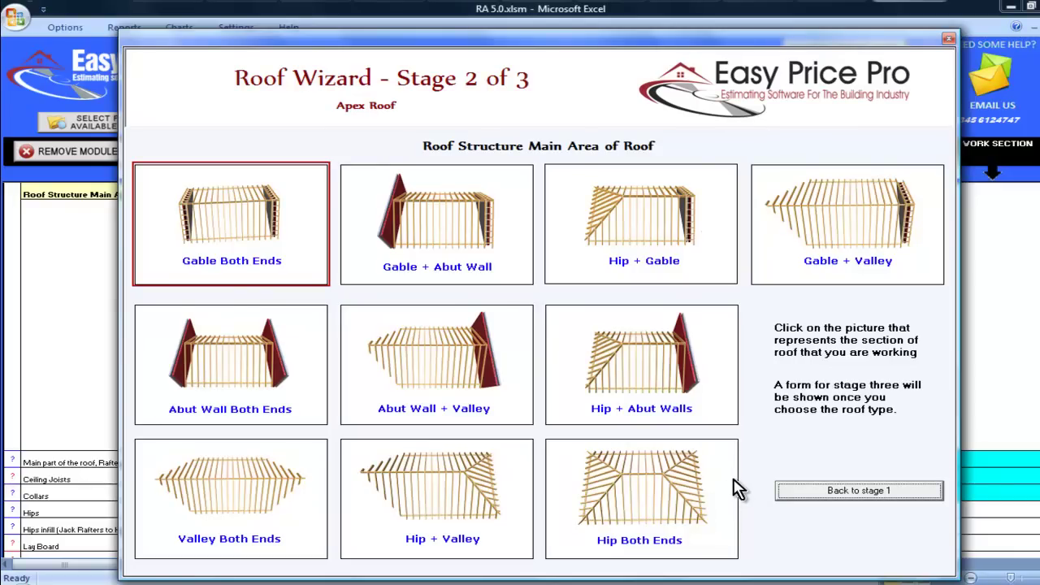
Choose the Hip Both Ends roof shape and untick Collars
left_click(639, 508)
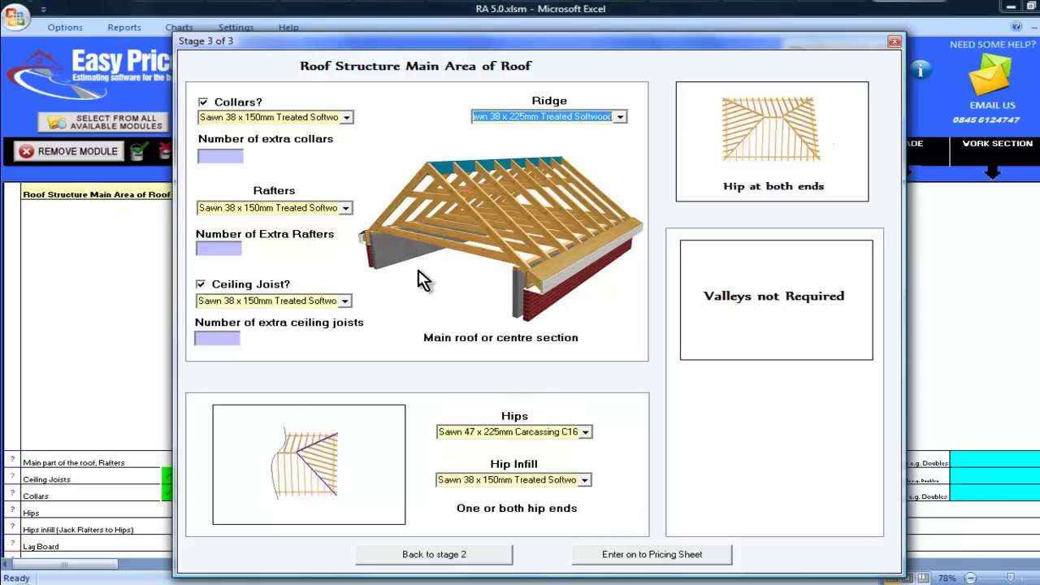
left_click(347, 118)
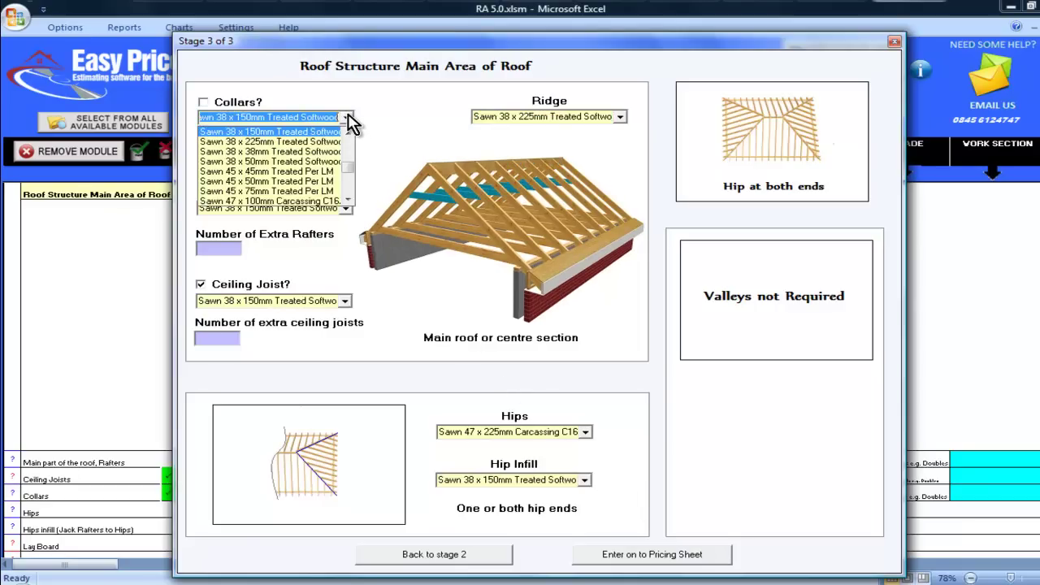
left_click(348, 119)
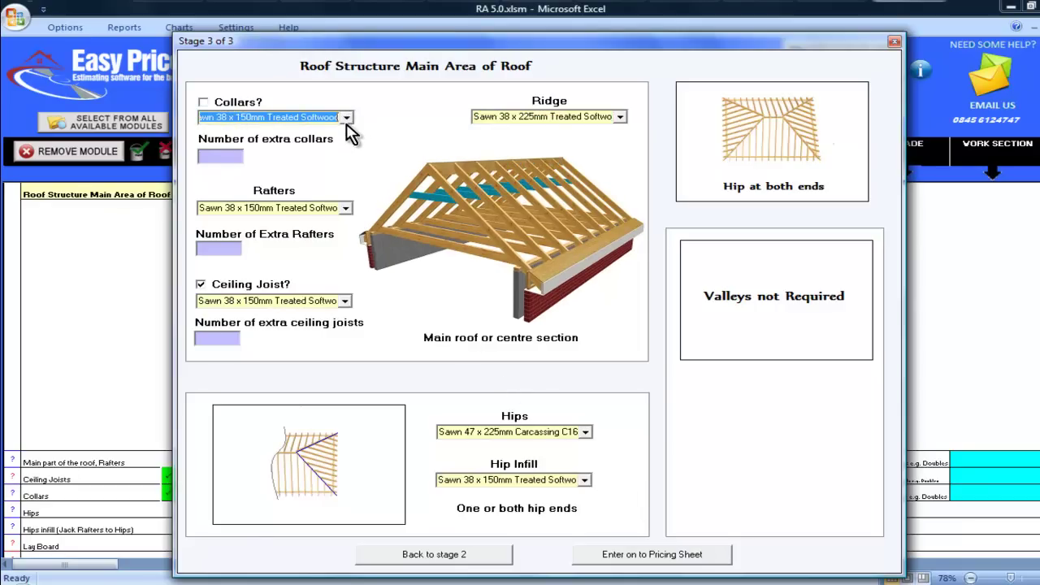
Keep the default timber sizes for rafters, ceiling joists, ridge, hips (Sawn 47 x 225mm) and hip infill
left_click(346, 210)
left_click(347, 210)
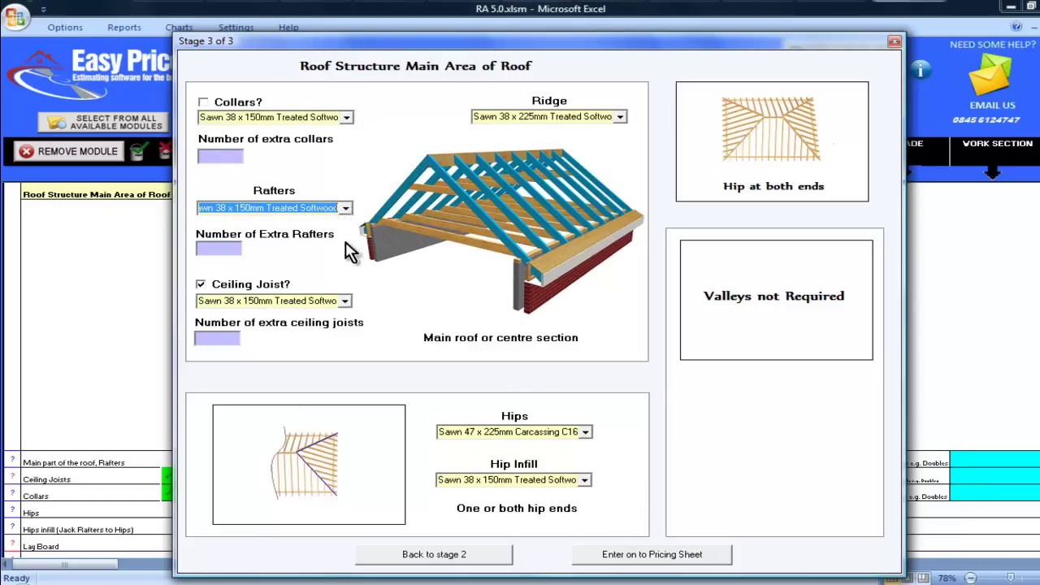
left_click(349, 302)
left_click(350, 301)
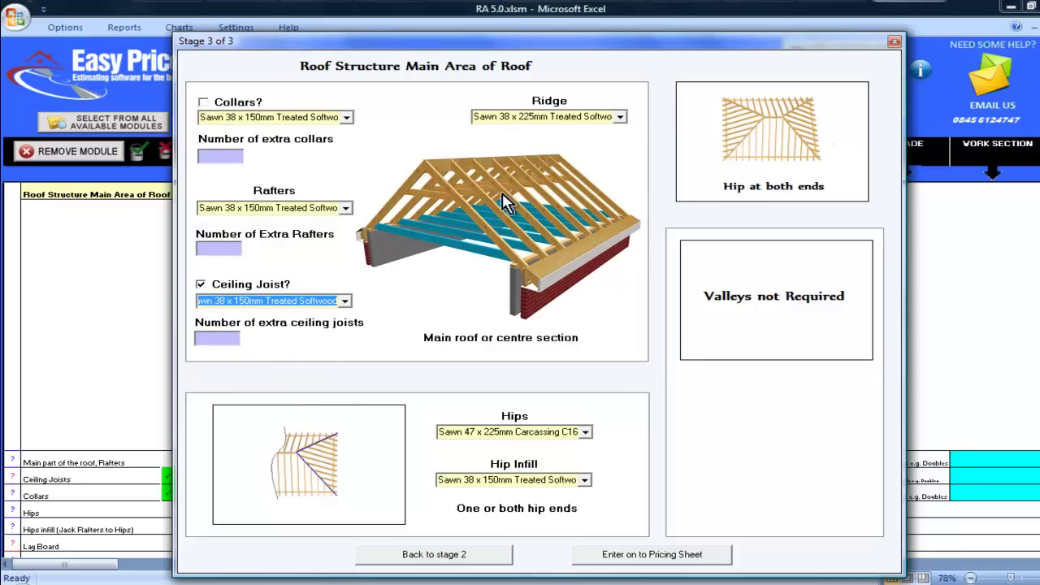
left_click(621, 118)
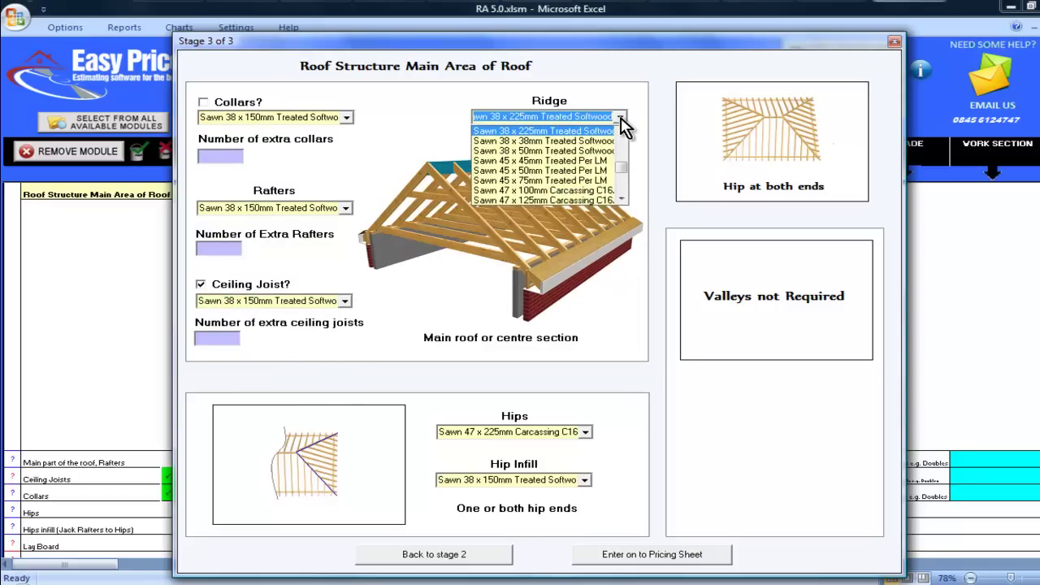
left_click(621, 117)
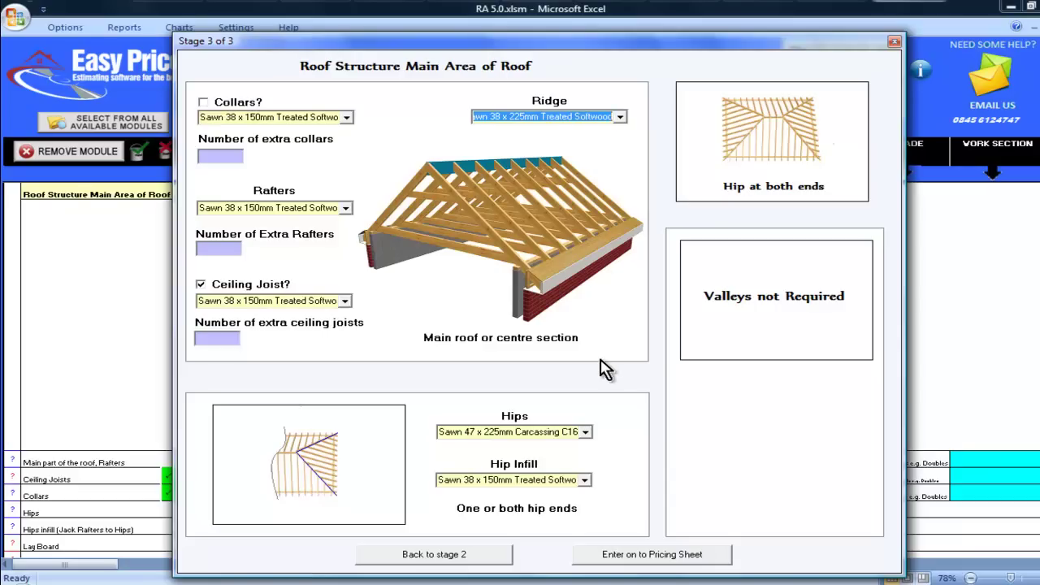
left_click(586, 433)
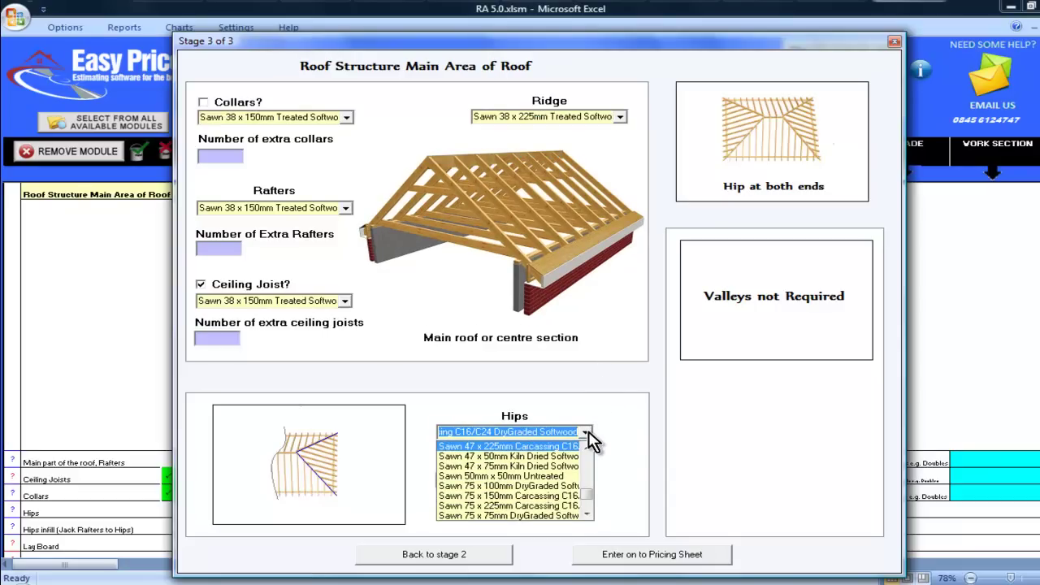
left_click(585, 446)
left_click(586, 480)
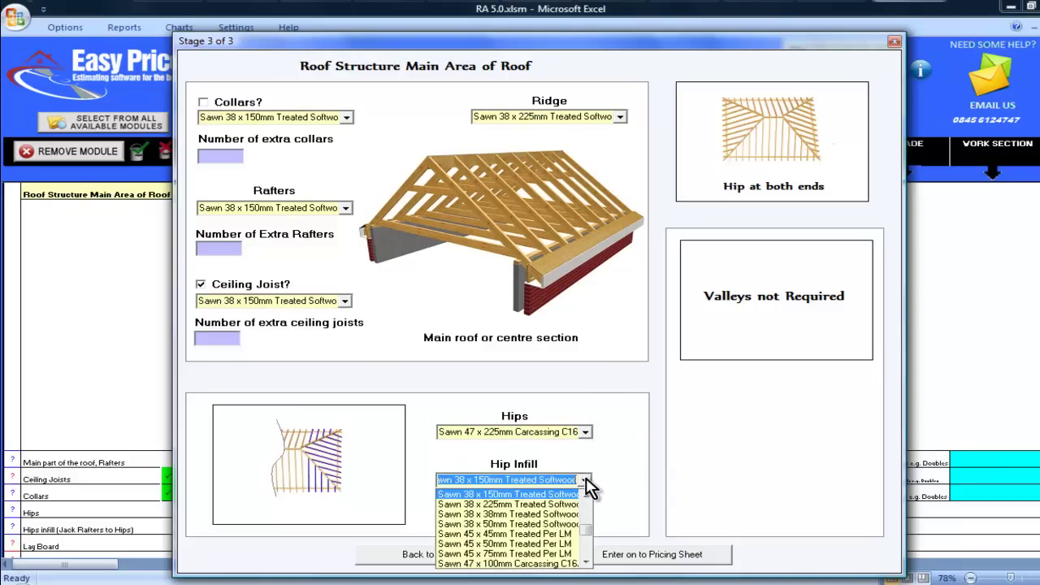
left_click(586, 480)
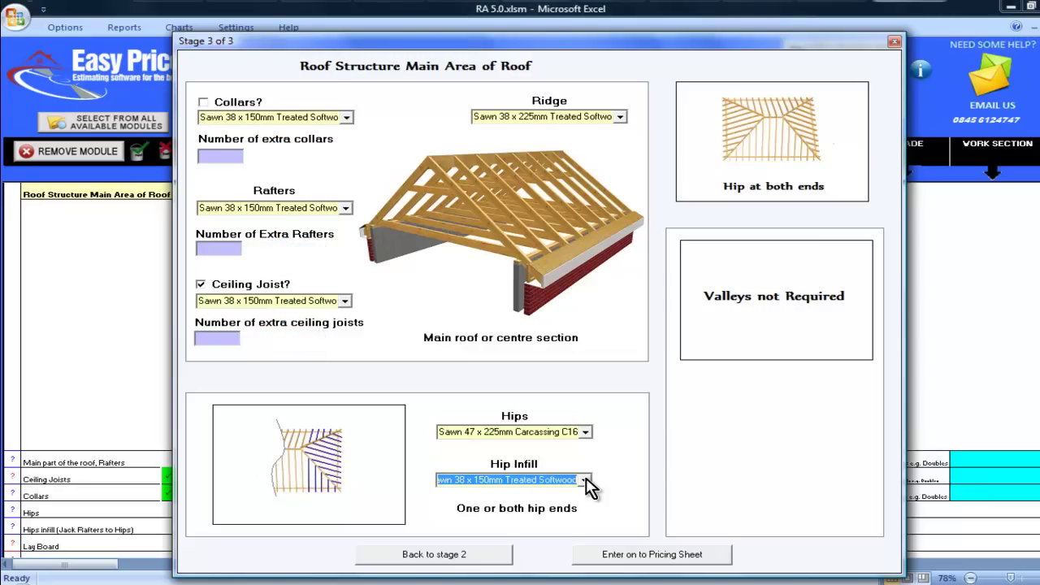
Enter the Hip+Hip roof onto the pricing sheet and set Thickness of Wall to 0.3 in Roof Span
left_click(618, 556)
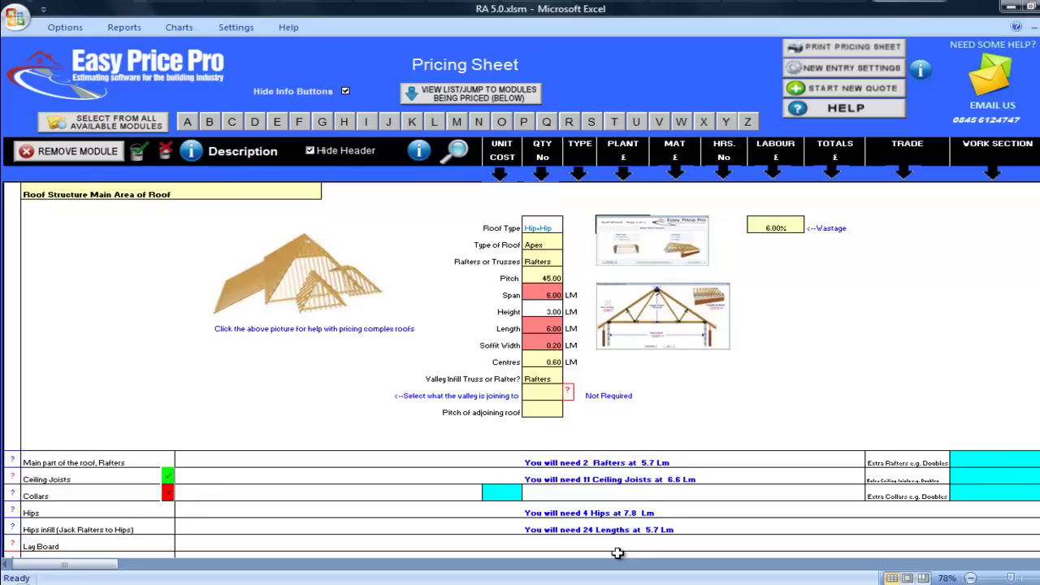
scroll(618, 552, "down", 1)
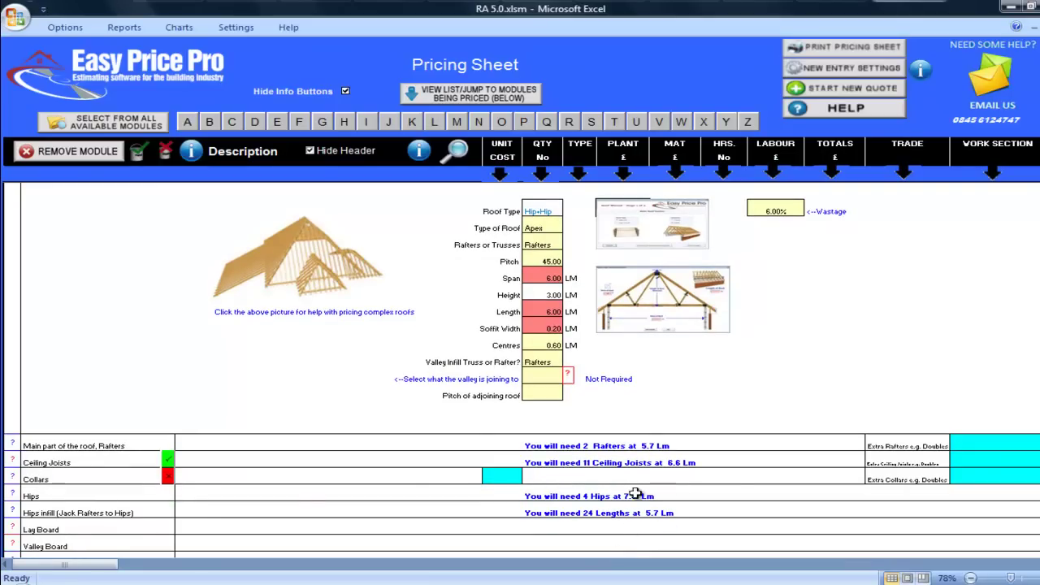
left_click(657, 339)
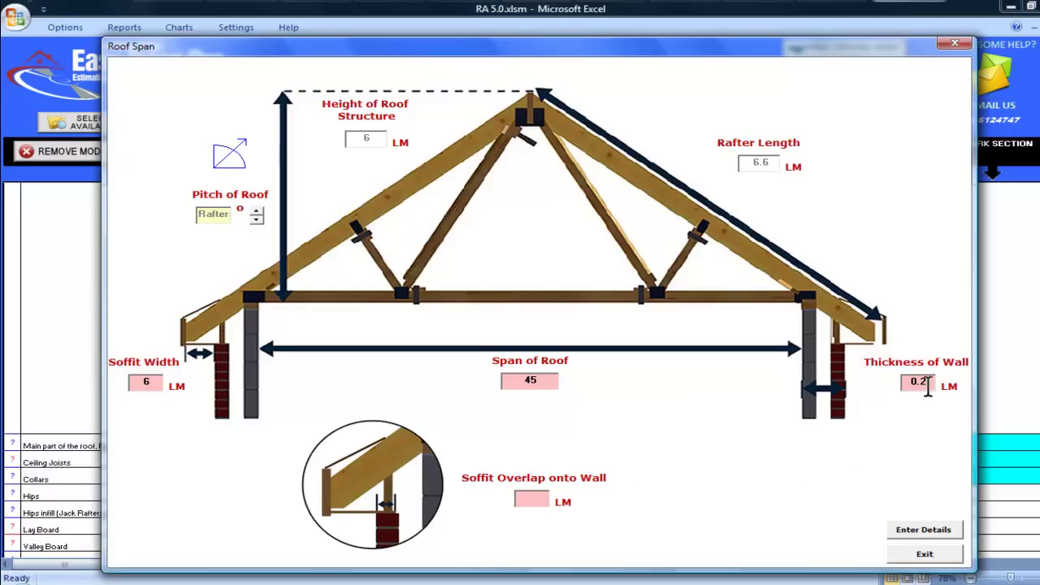
key("BackSpace")
type("3")
Apply the roof span details and select the Rafters row in Main Roof Totals
left_click(933, 536)
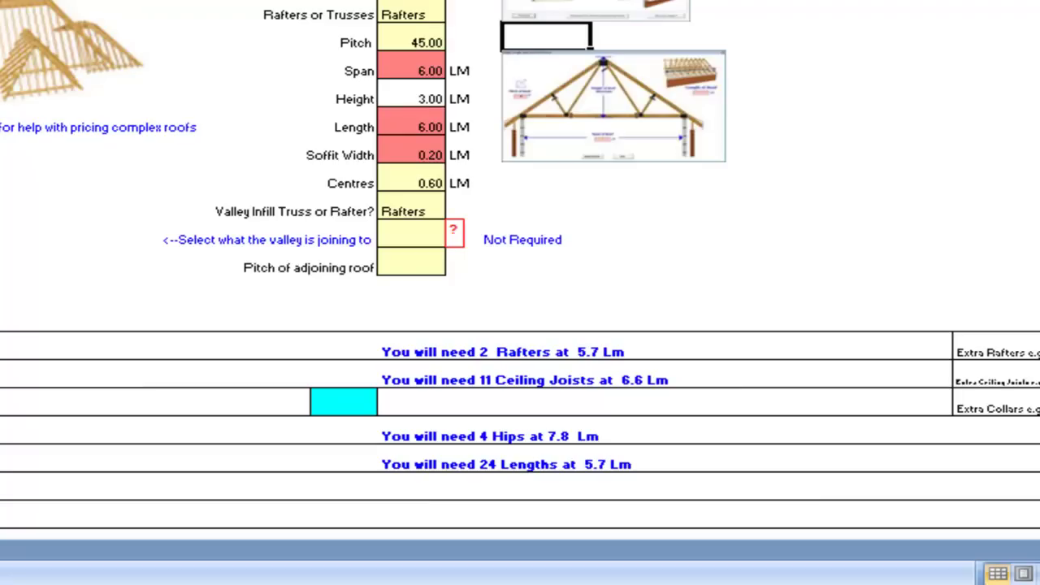
scroll(1020, 500, "down", 3)
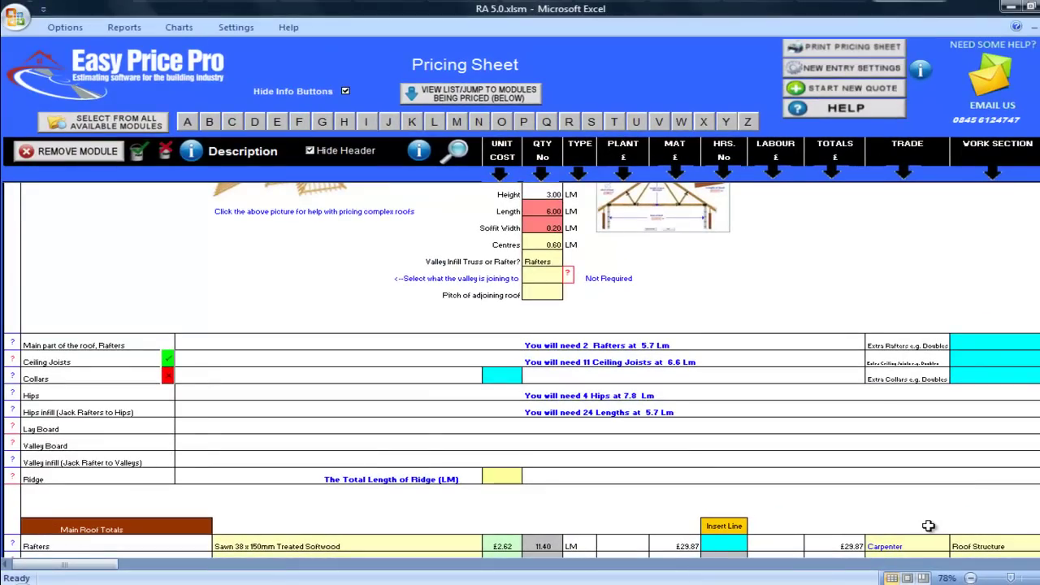
scroll(929, 526, "down", 3)
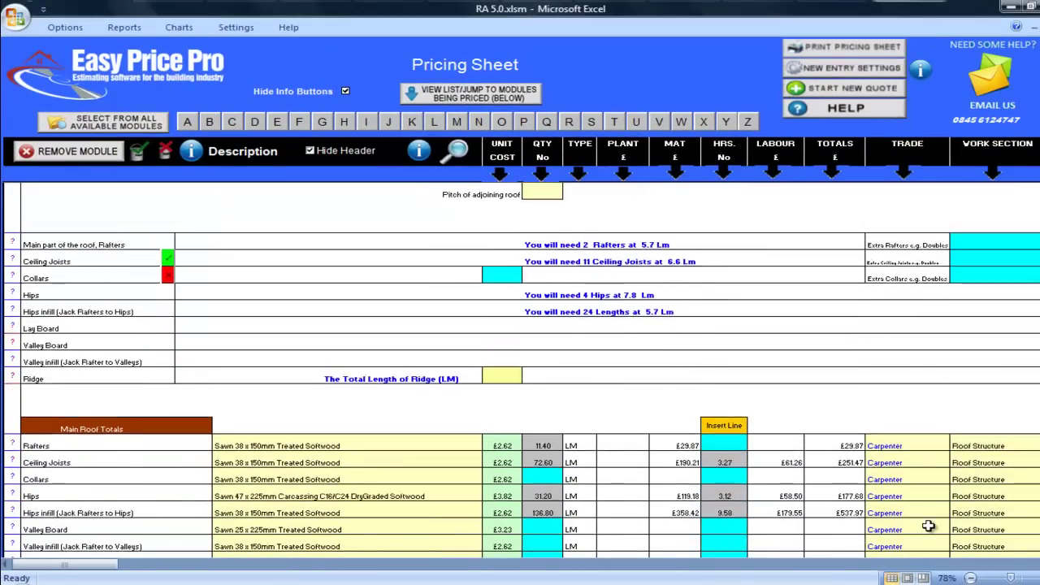
scroll(928, 526, "down", 3)
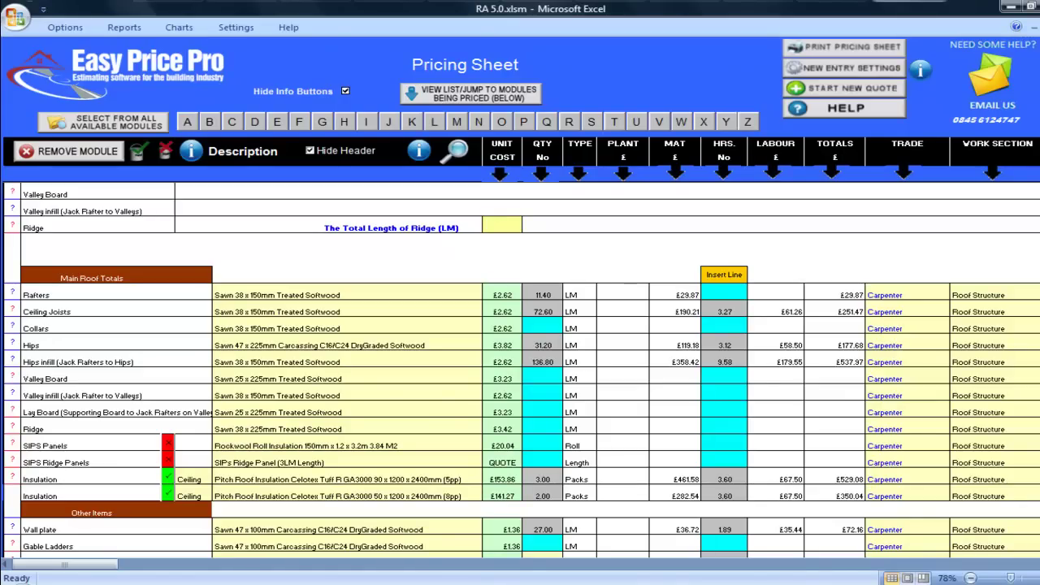
left_click(475, 295)
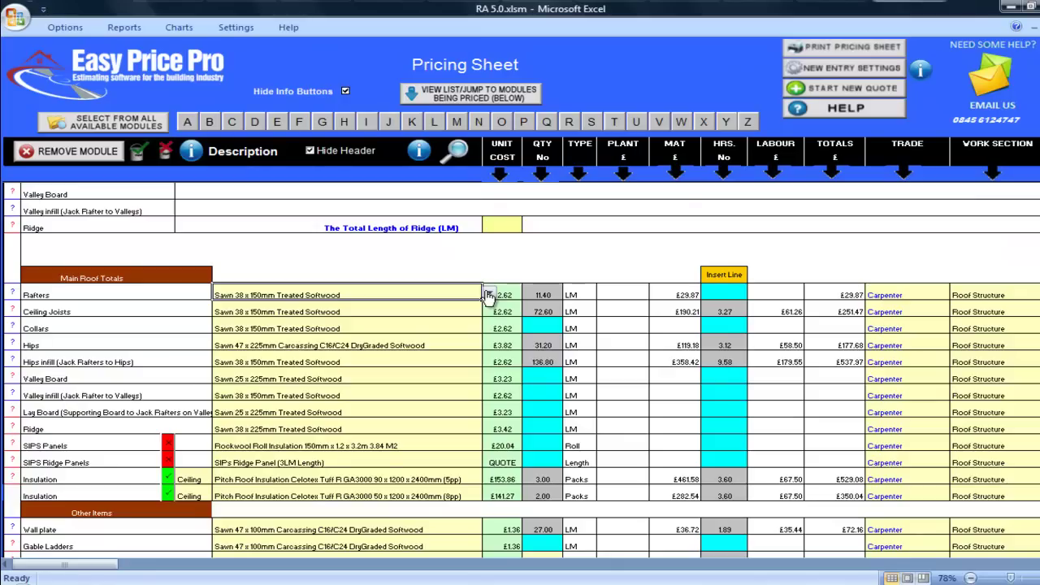
Set the Bracing quantity to 44 in Other Items
key("Down")
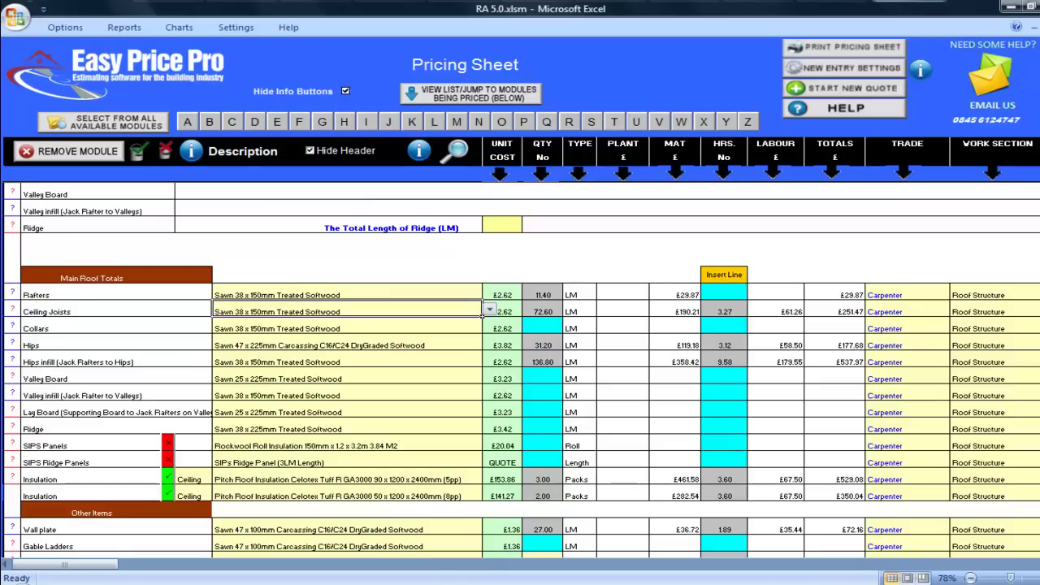
scroll(520, 374, "down", 2)
scroll(520, 374, "down", 5)
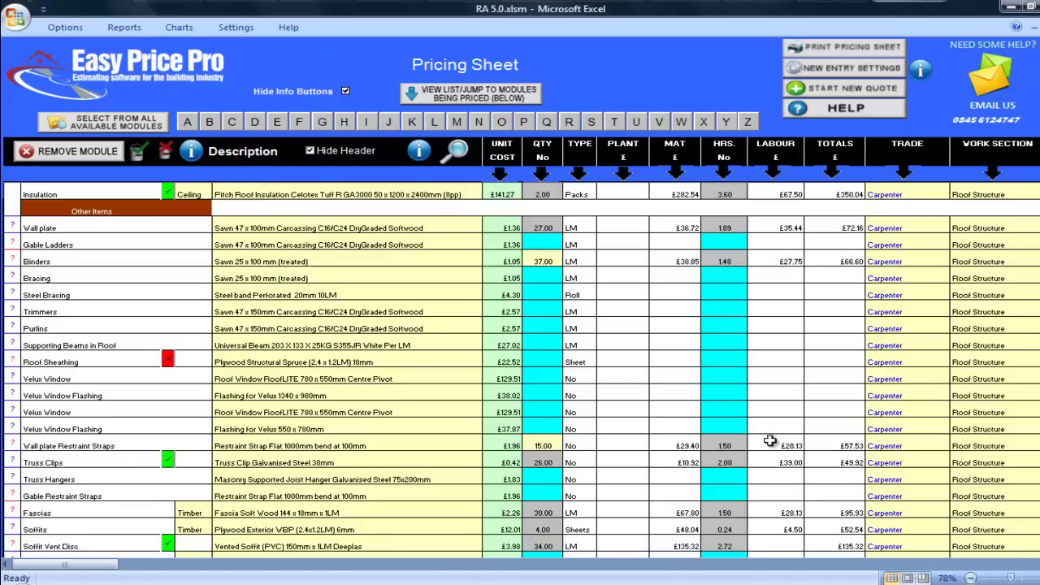
left_click(553, 278)
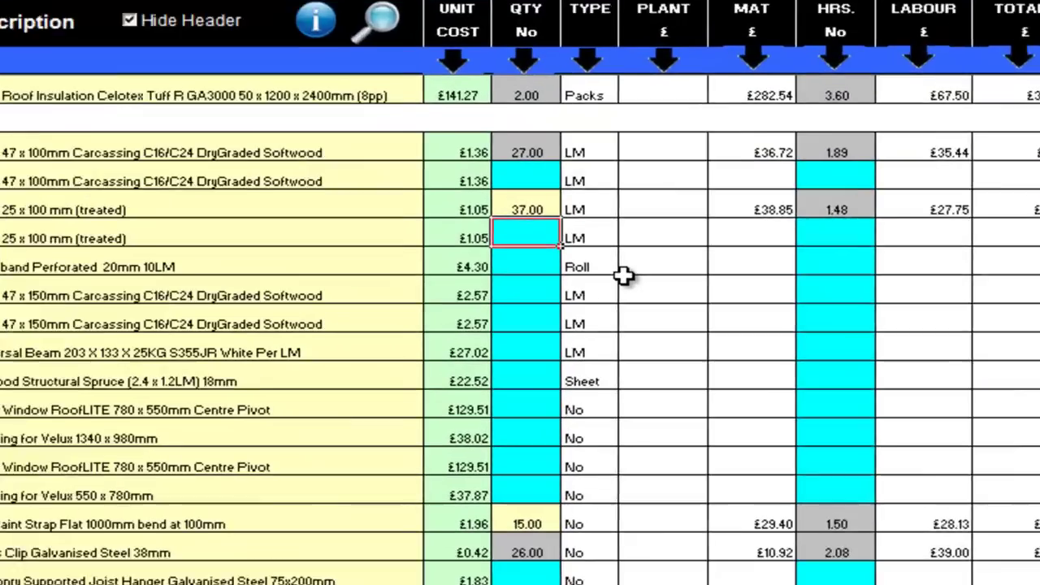
type("44")
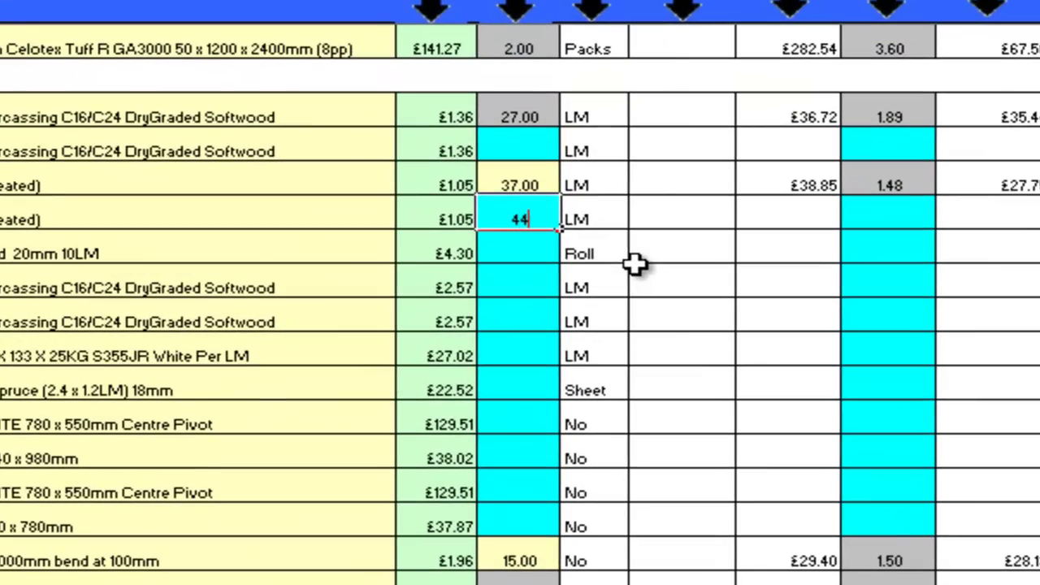
key("Return")
Try Roof Sheathing with its help picture, then leave it switched off
left_click(0, 382)
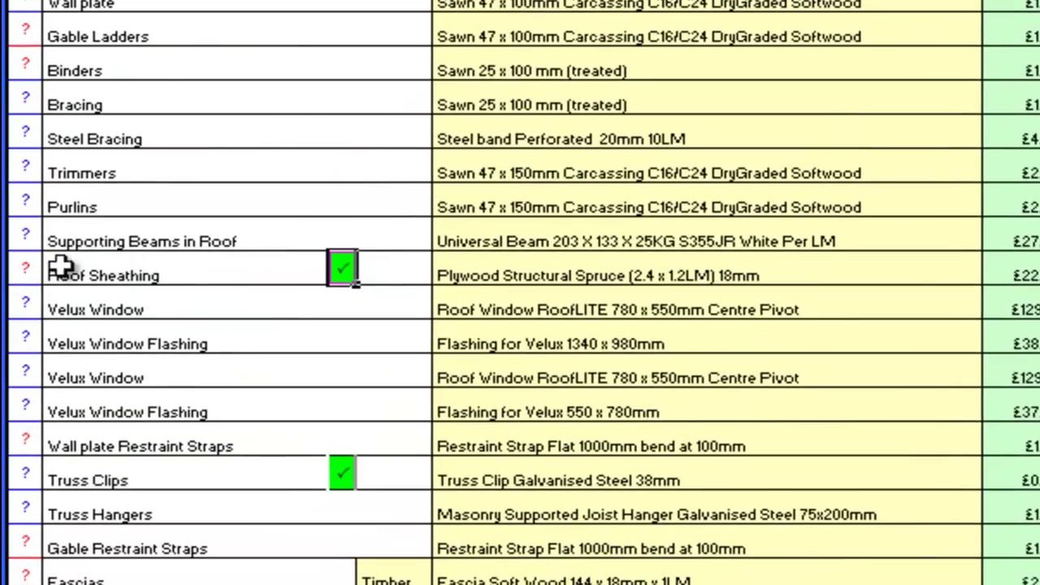
left_click(17, 330)
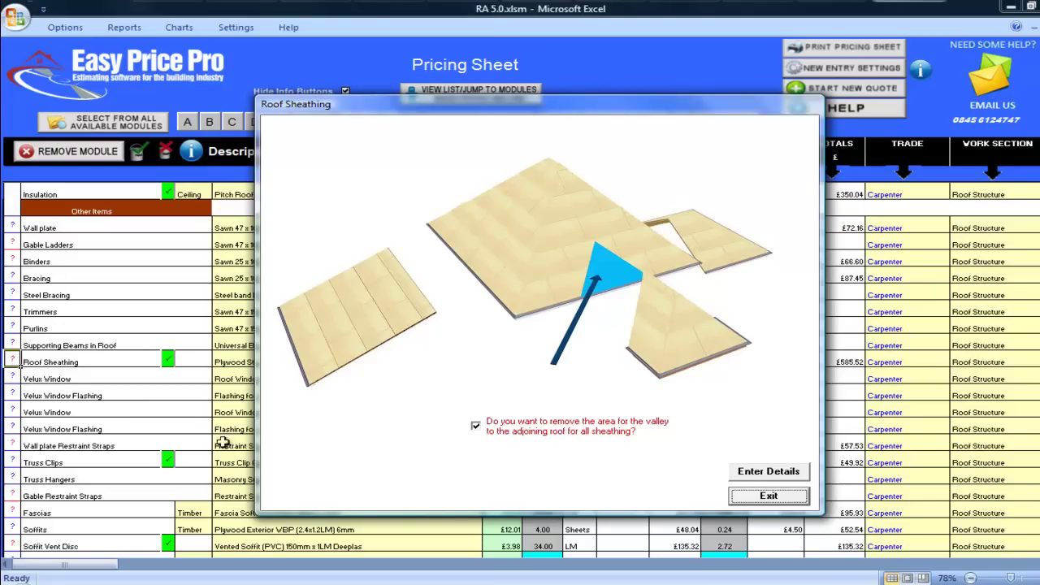
left_click(765, 496)
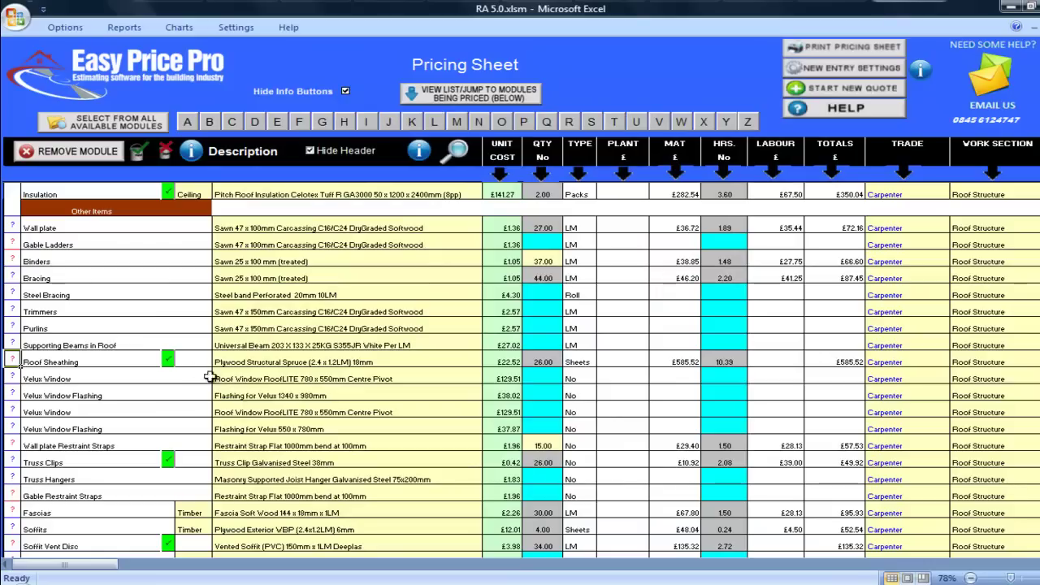
left_click(169, 360)
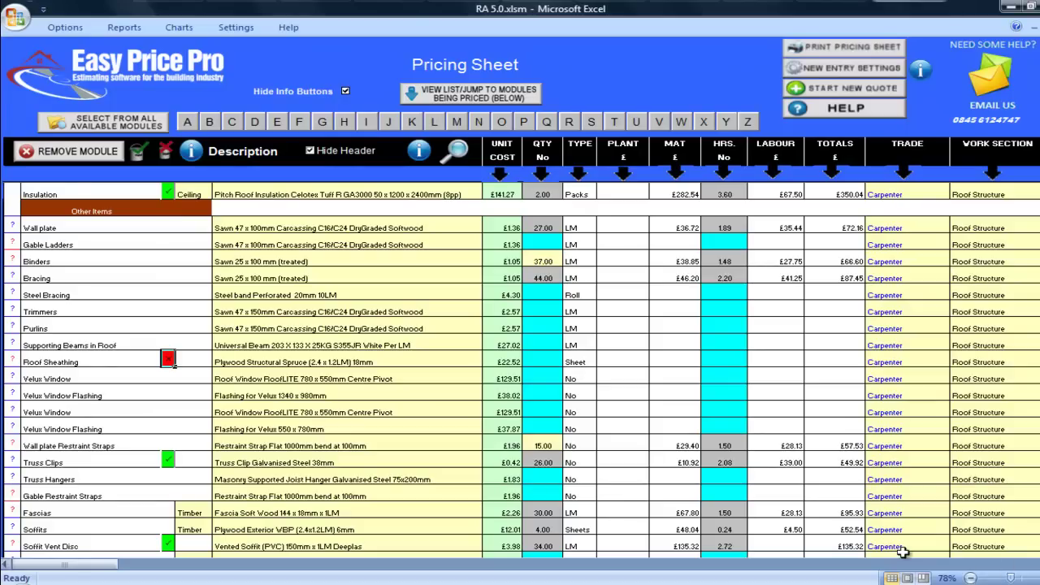
Check the Velux window and flashing dropdowns, leaving them unchanged
left_click(470, 380)
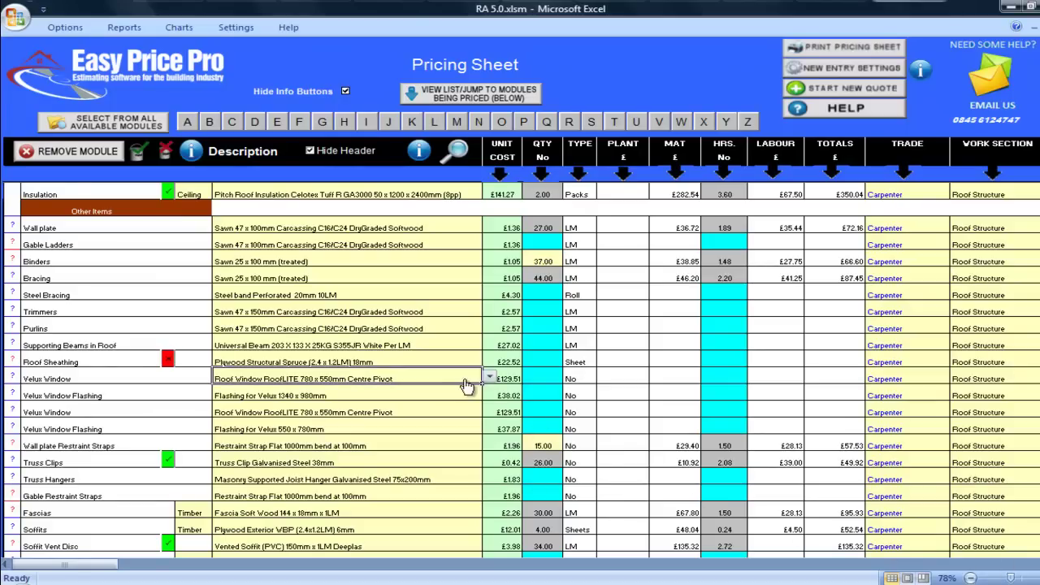
left_click(490, 379)
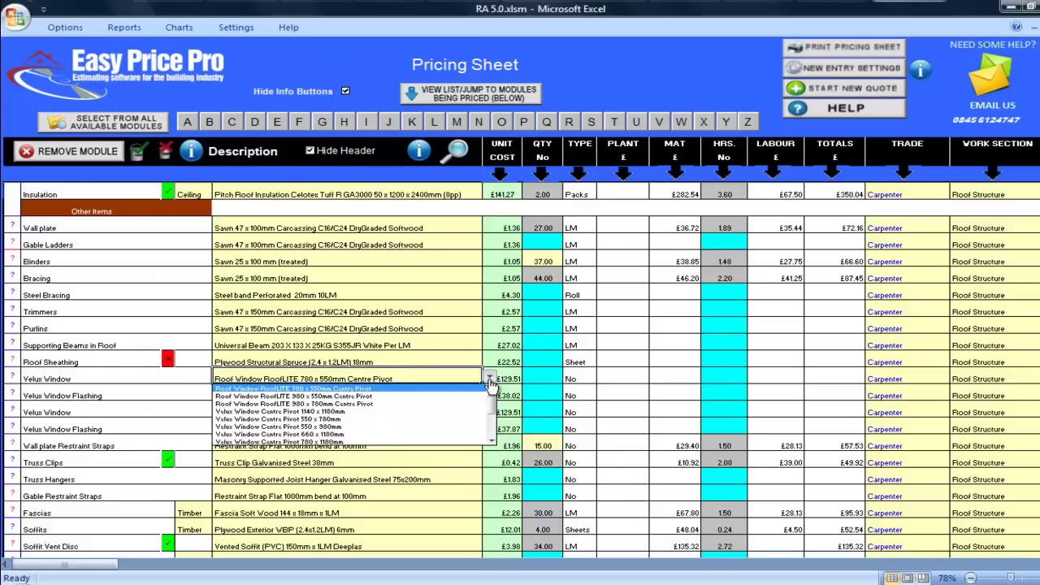
left_click(490, 384)
left_click(480, 397)
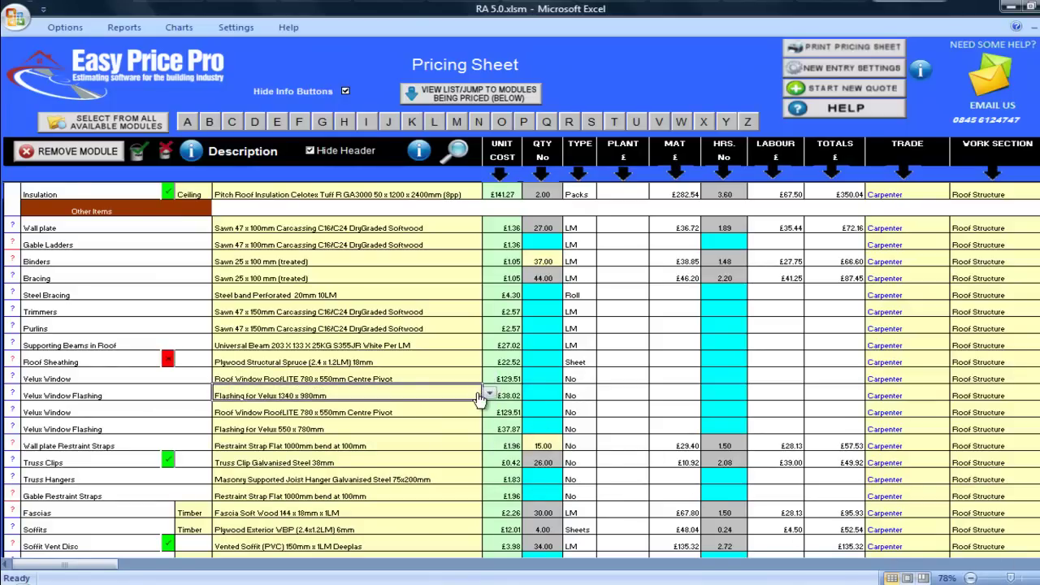
left_click(490, 395)
left_click(490, 396)
left_click(478, 413)
left_click(491, 413)
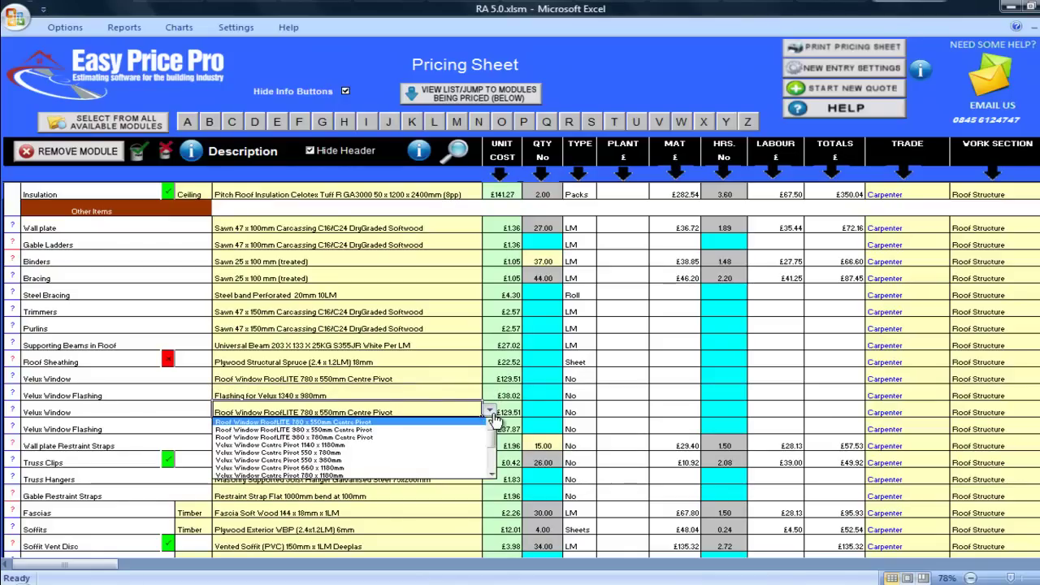
left_click(493, 414)
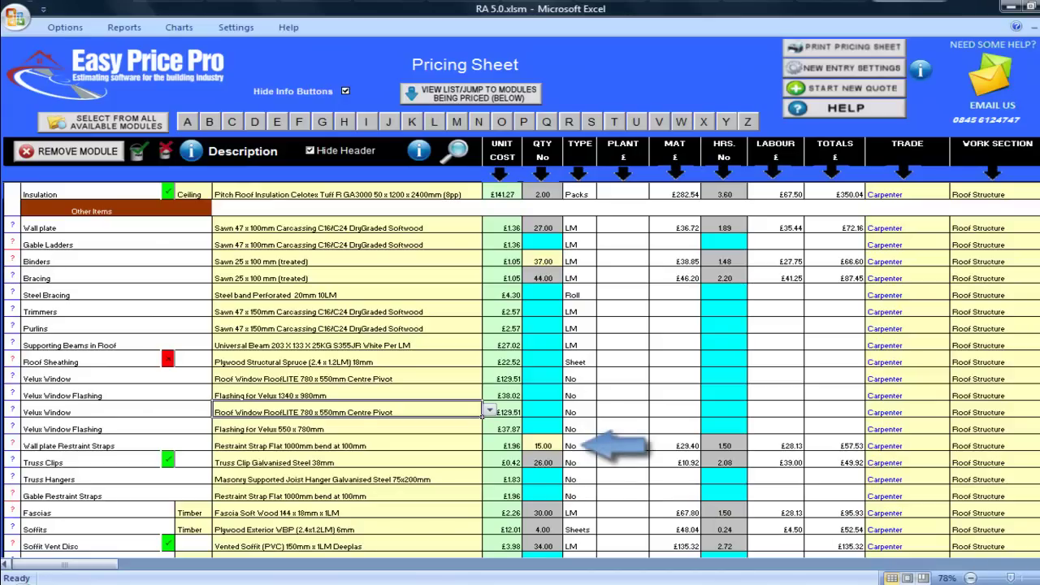
scroll(521, 368, "down", 1)
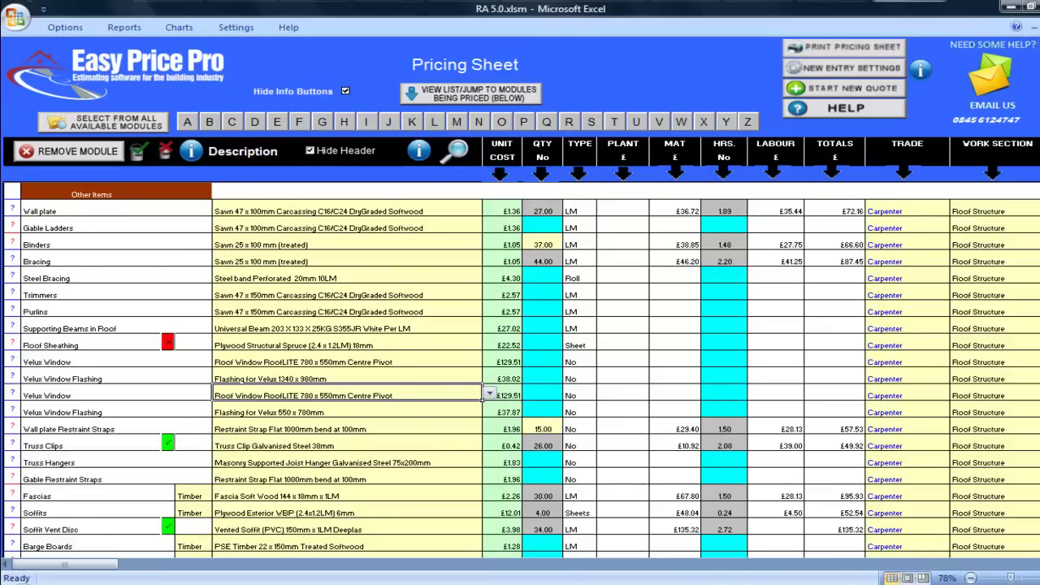
scroll(528, 371, "down", 5)
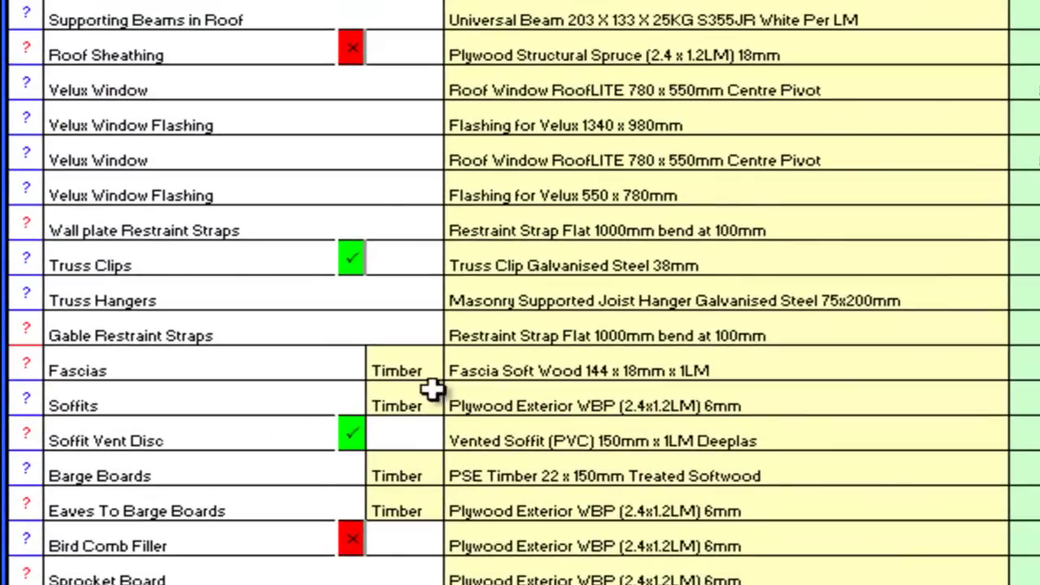
left_click(429, 386)
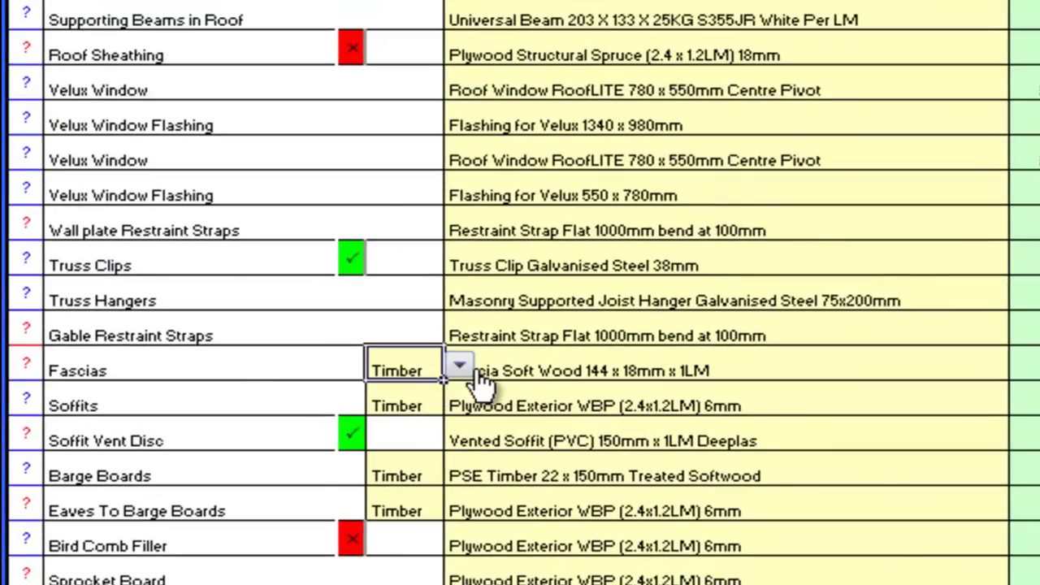
left_click(461, 374)
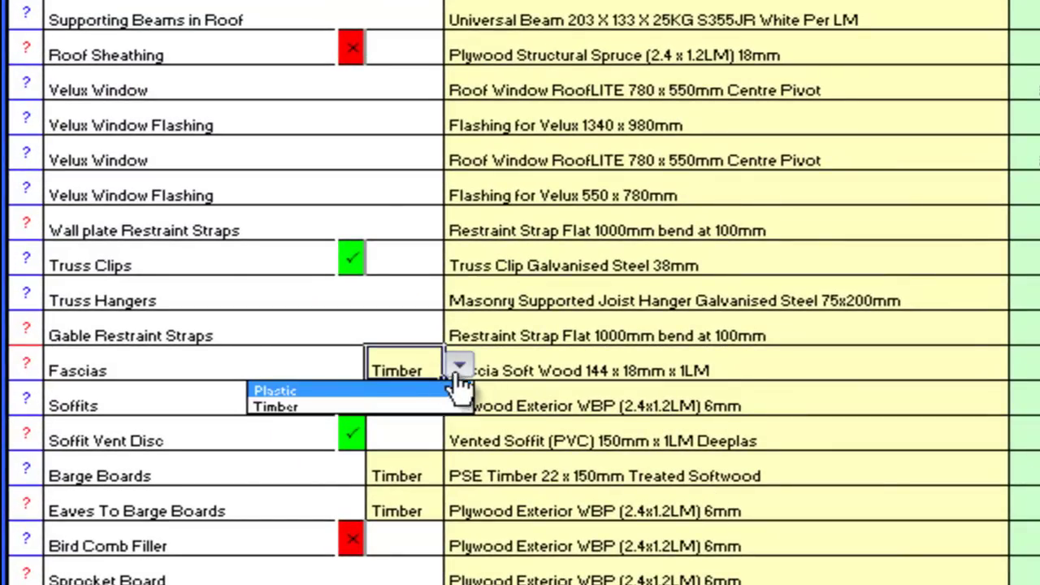
left_click(460, 367)
left_click(915, 382)
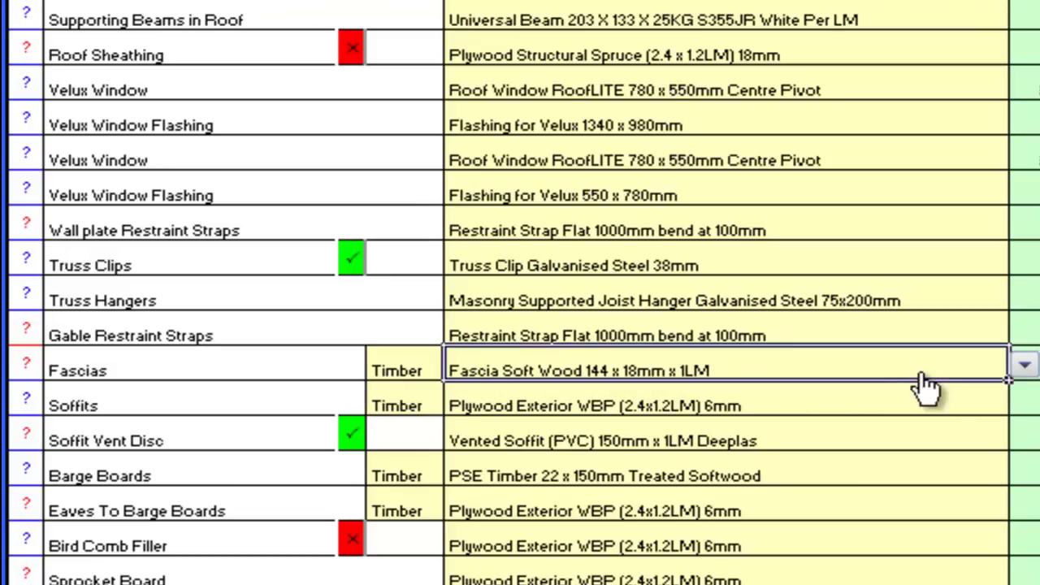
left_click(1022, 367)
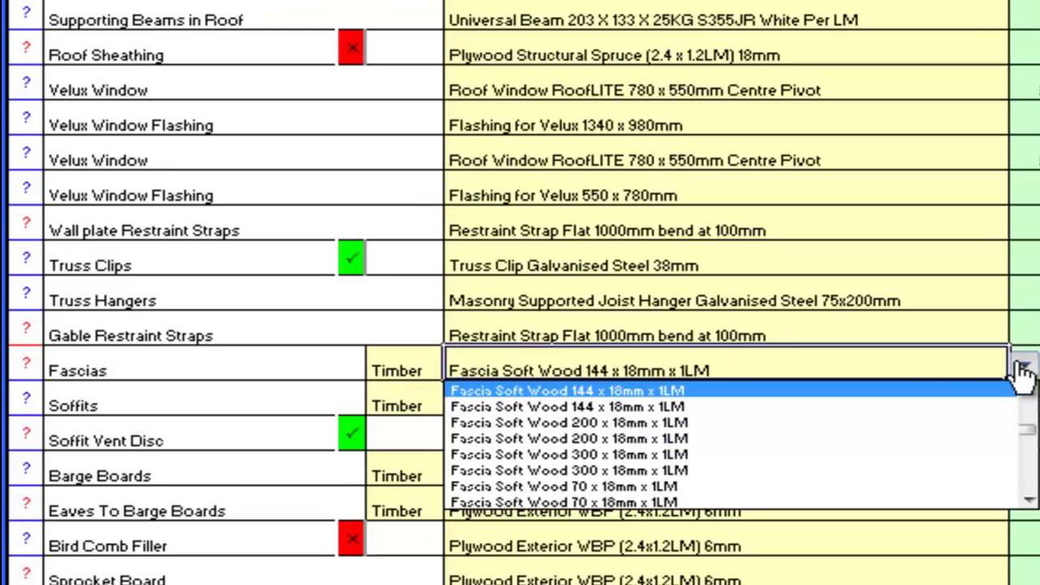
left_click(1023, 370)
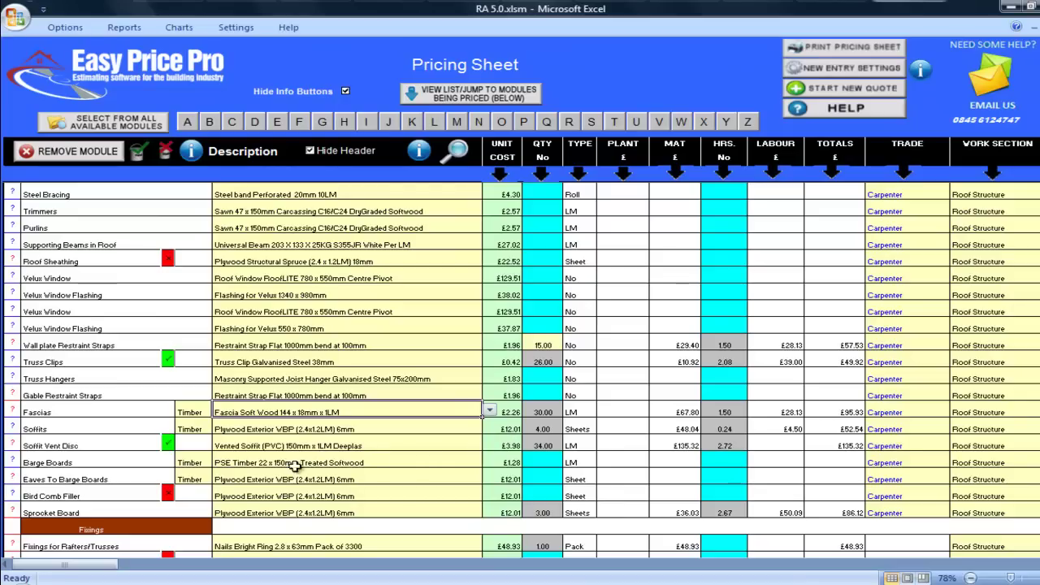
Choose soffit vent strips in the Soffit Vents dialog, then scroll to Fixings and Totals
left_click(13, 443)
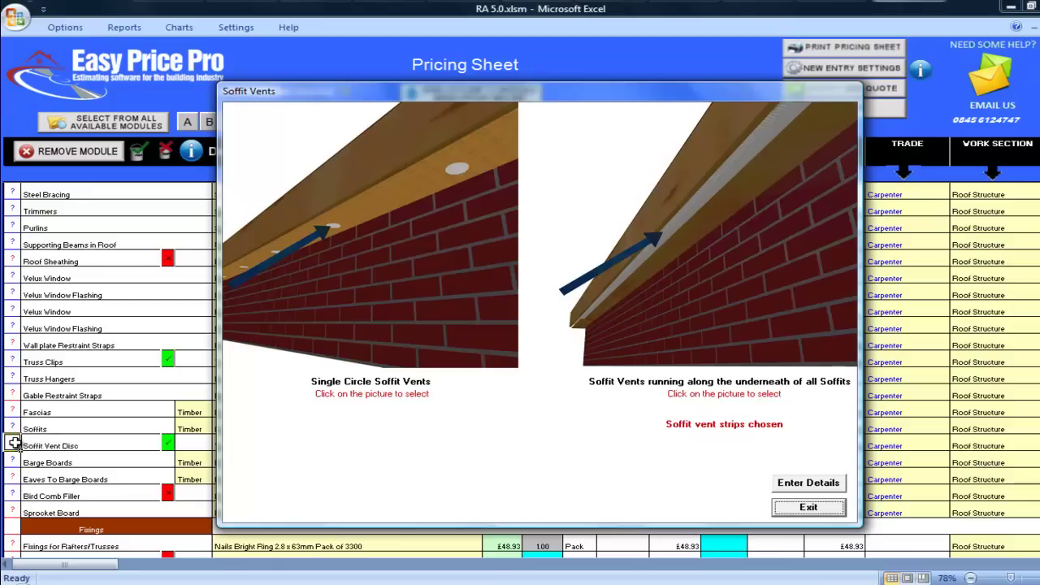
left_click(327, 344)
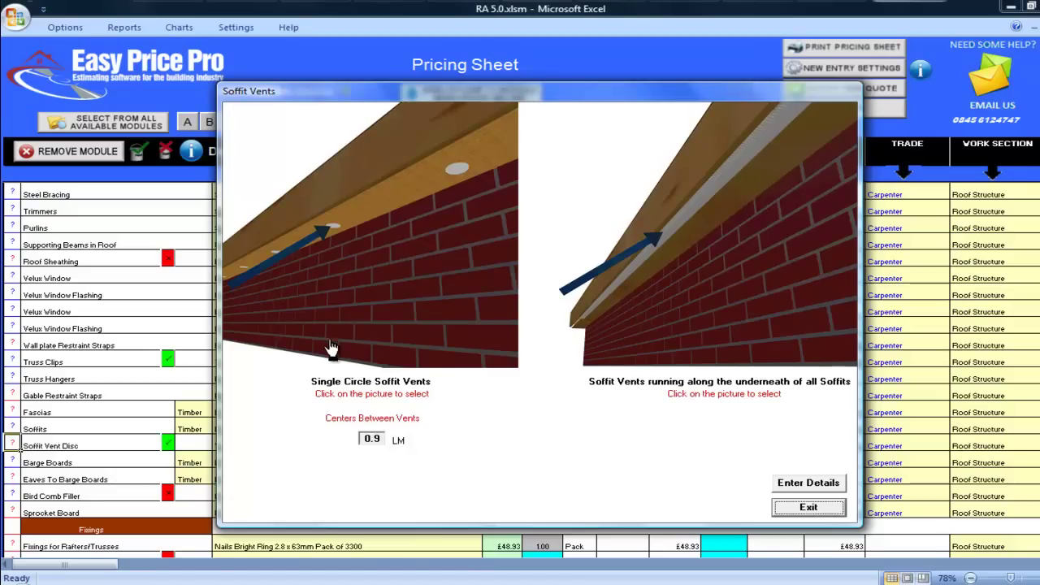
left_click(697, 346)
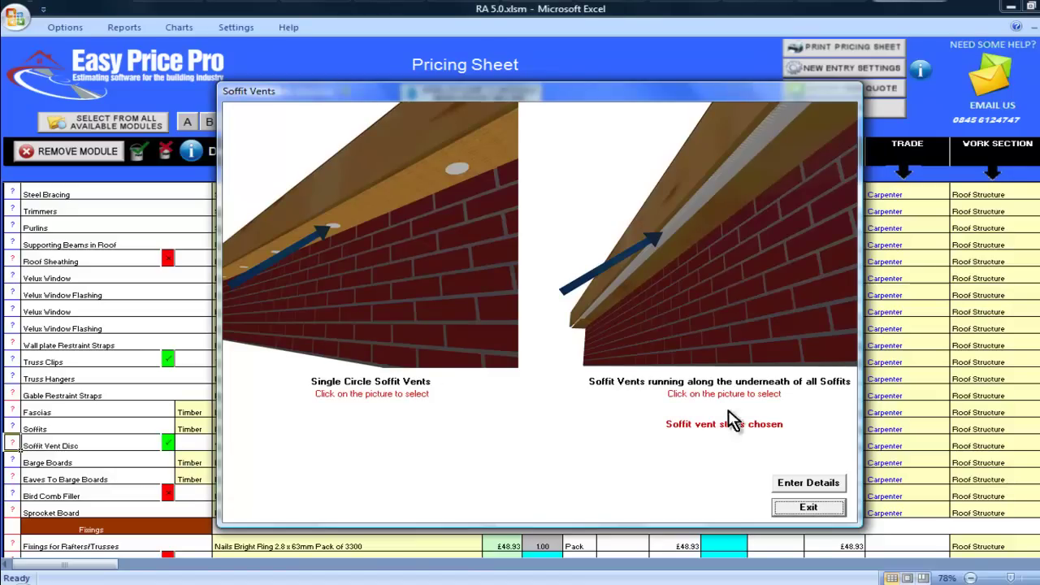
left_click(787, 508)
scroll(788, 510, "down", 4)
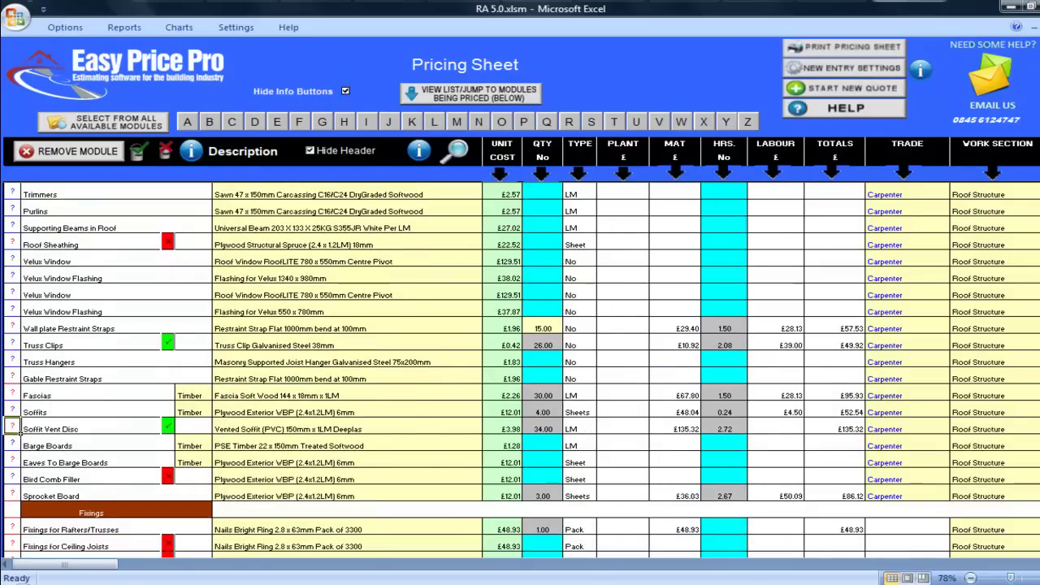
Switch on fixings and bolts for both ceiling joists and collars
scroll(521, 367, "down", 2)
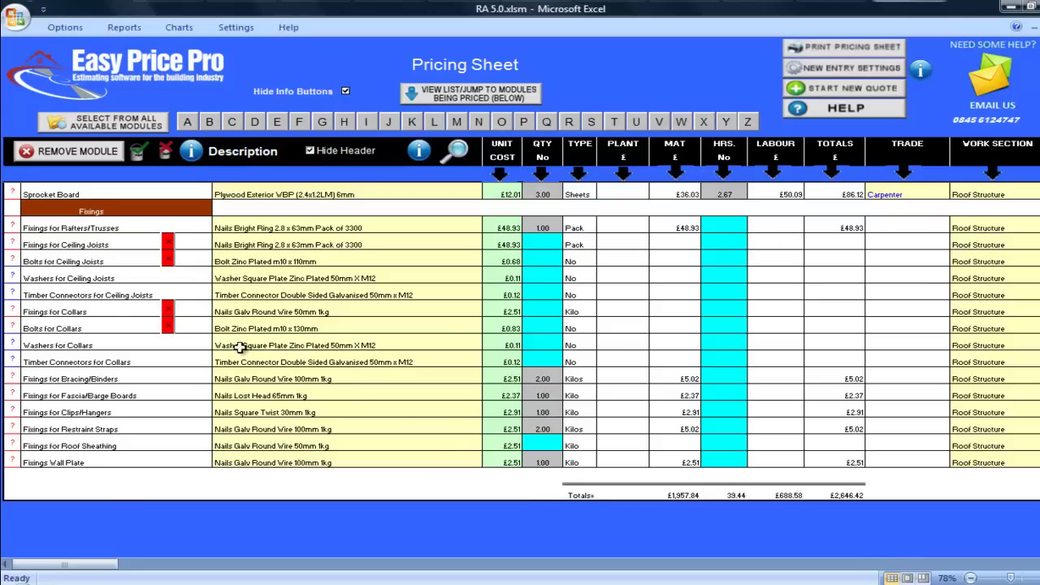
left_click(166, 241)
left_click(167, 258)
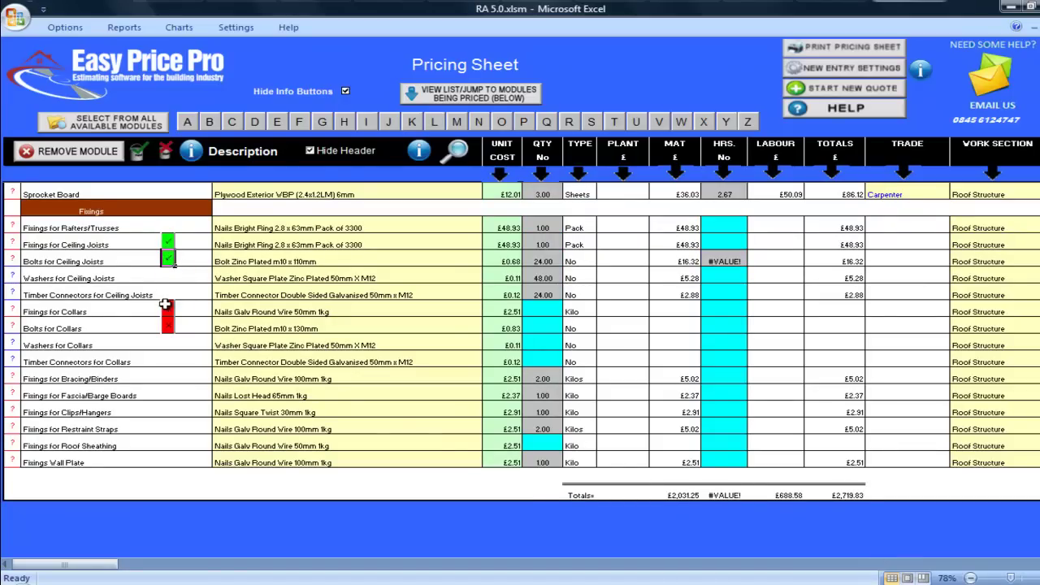
left_click(166, 305)
left_click(167, 323)
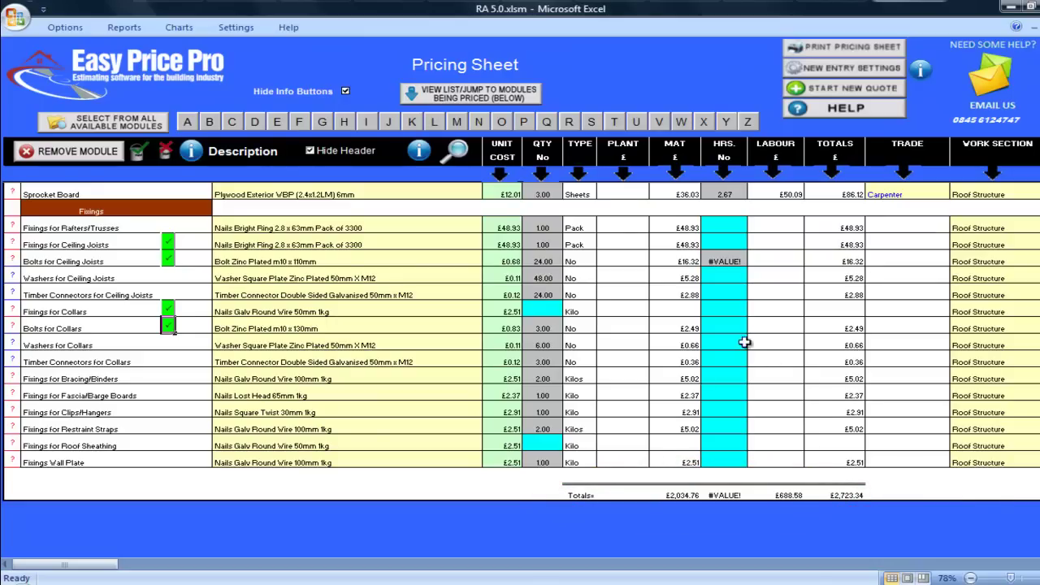
Add another Roof Structure module and title it 'Roof Structure Over Kitchen'
left_click(571, 122)
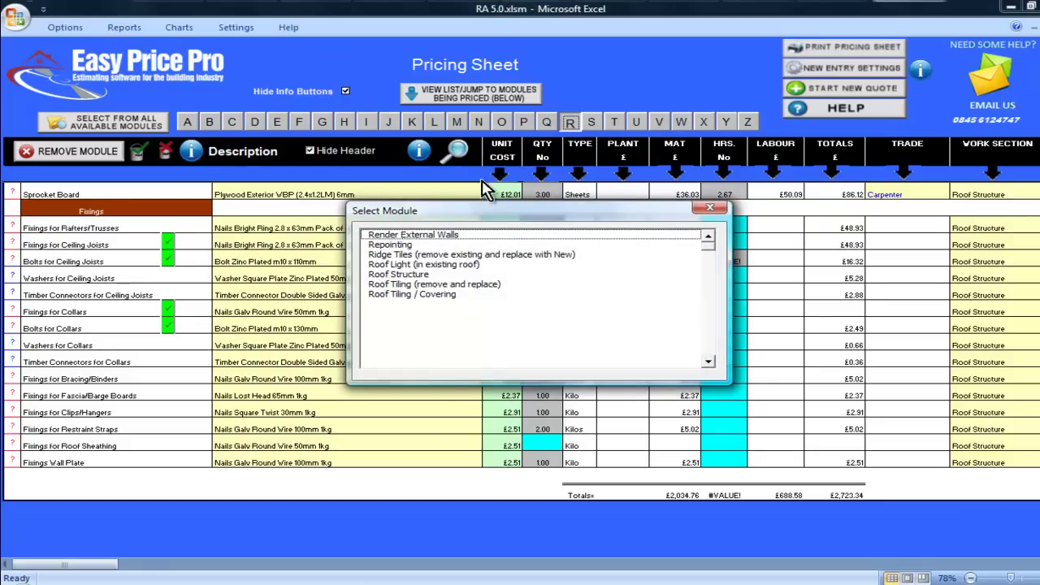
double_click(406, 274)
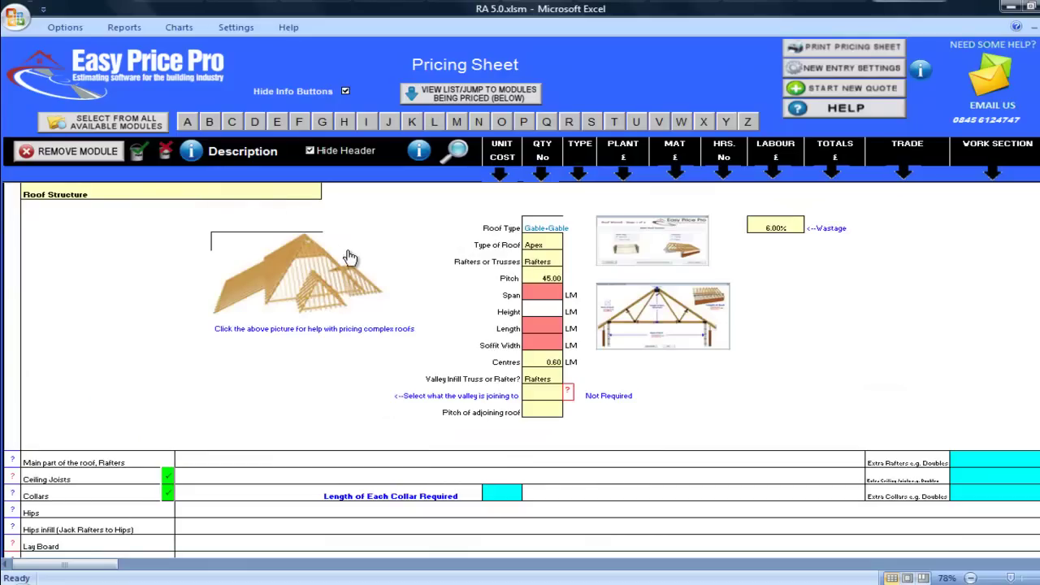
double_click(243, 194)
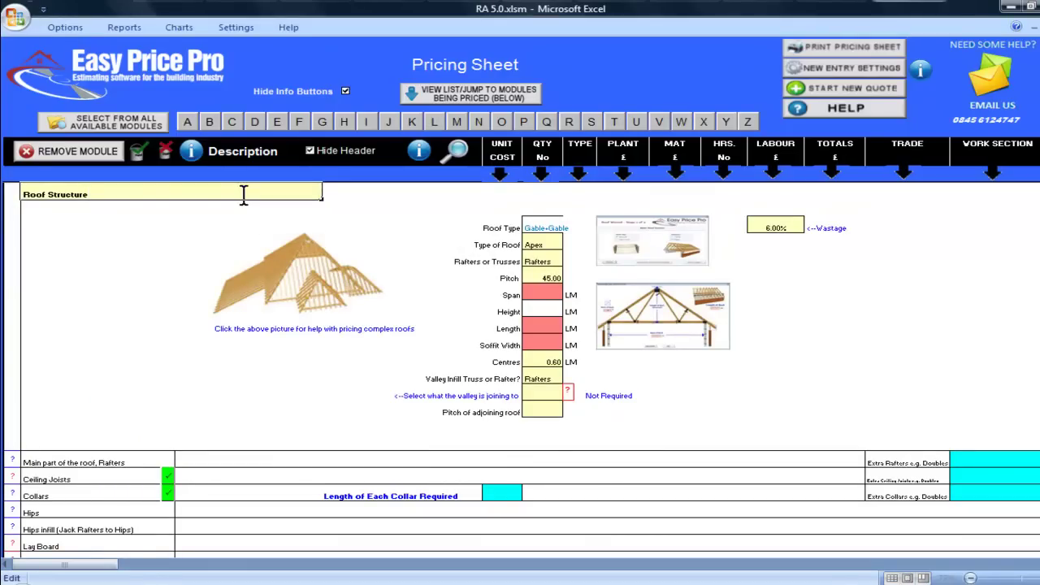
type("Over Kitchen")
Set the kitchen roof to Gable + Abut Wall via the Roof Wizard
left_click(530, 295)
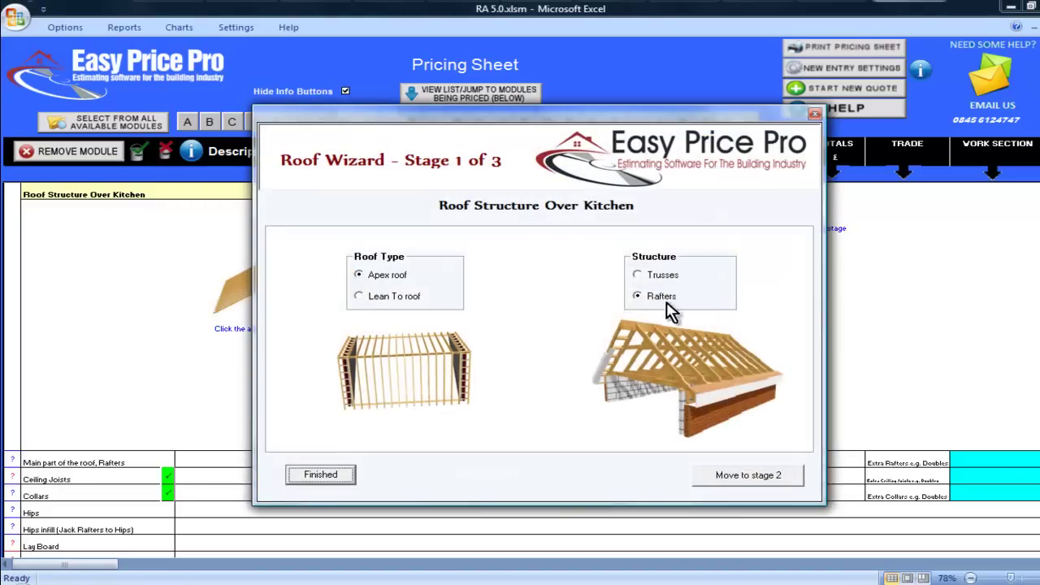
left_click(754, 478)
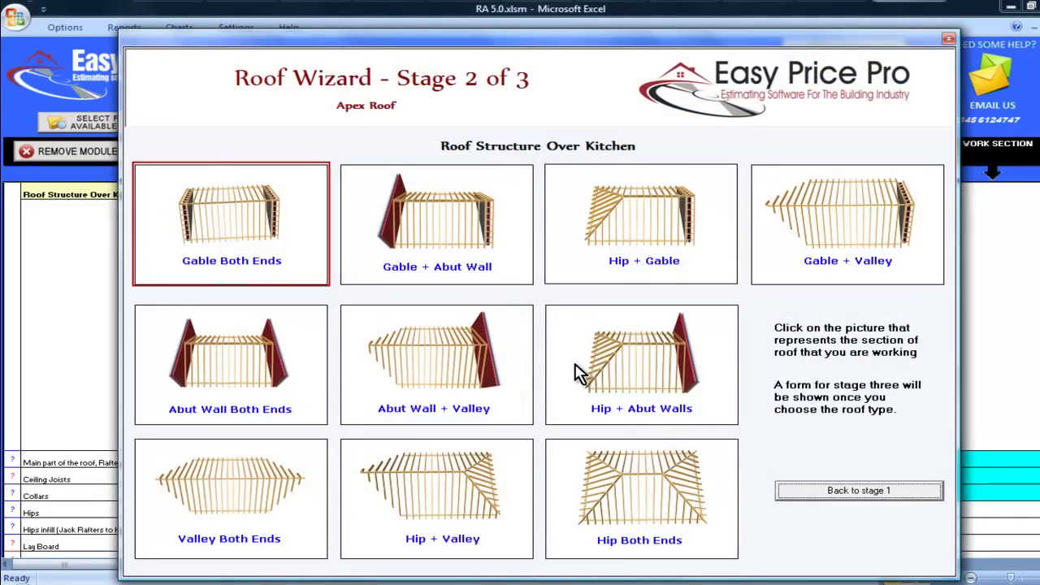
left_click(485, 268)
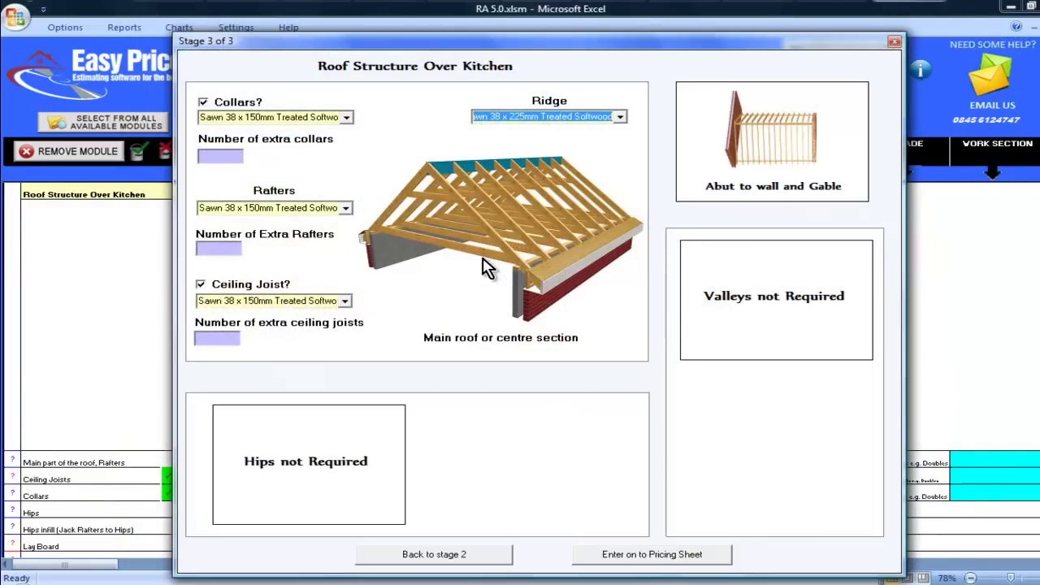
left_click(634, 555)
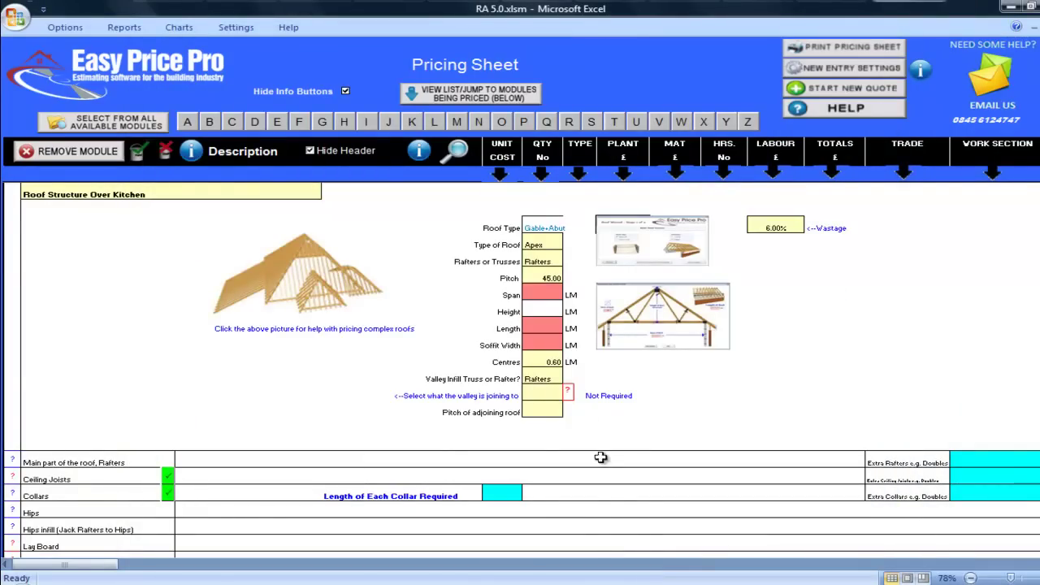
Enter the kitchen roof's span 4.30, length 5.00 and soffit width 0.20
left_click(543, 297)
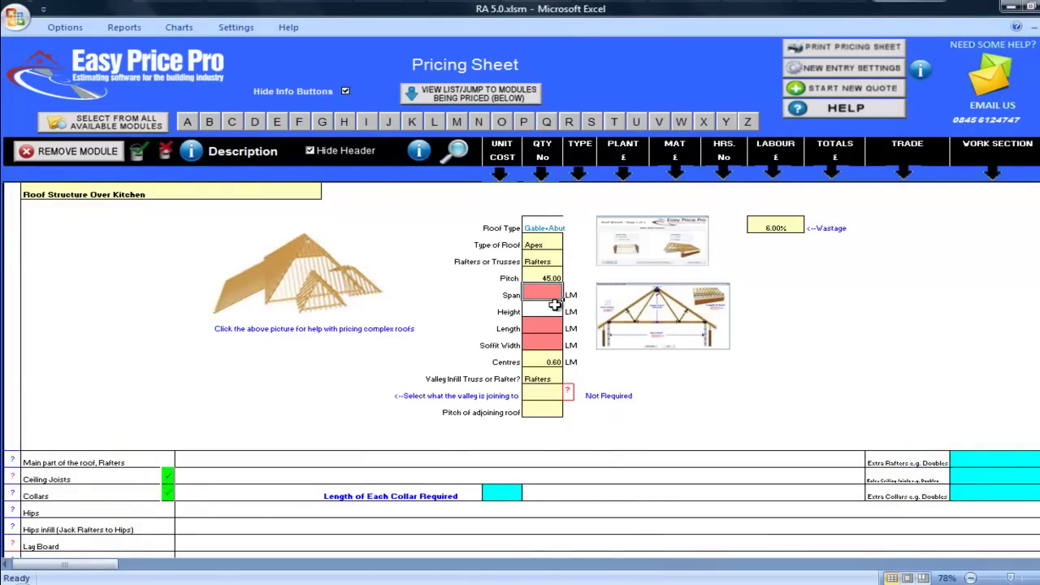
type("4.3")
key("Return")
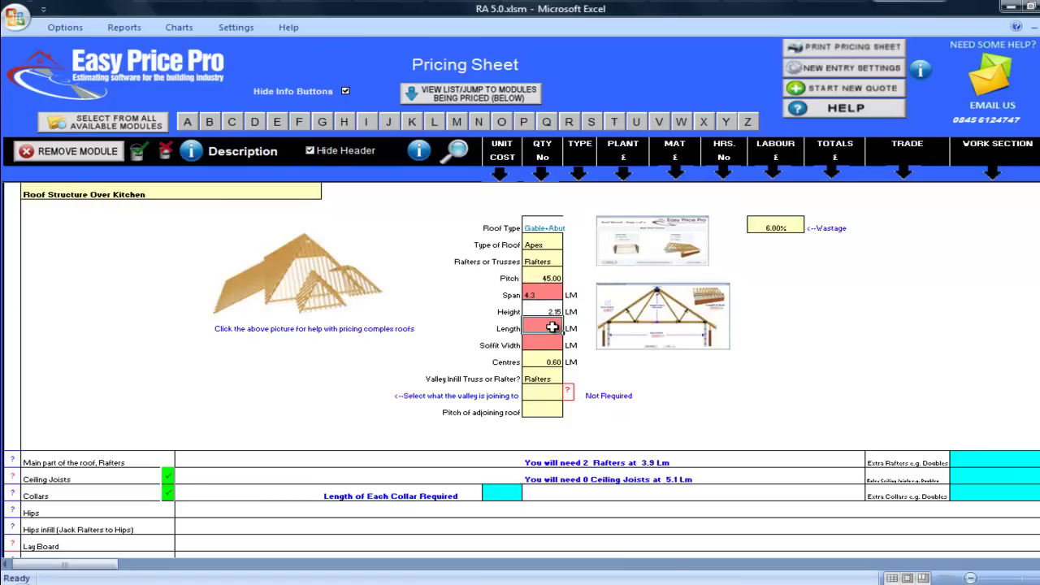
type("5")
key("Return")
type(".")
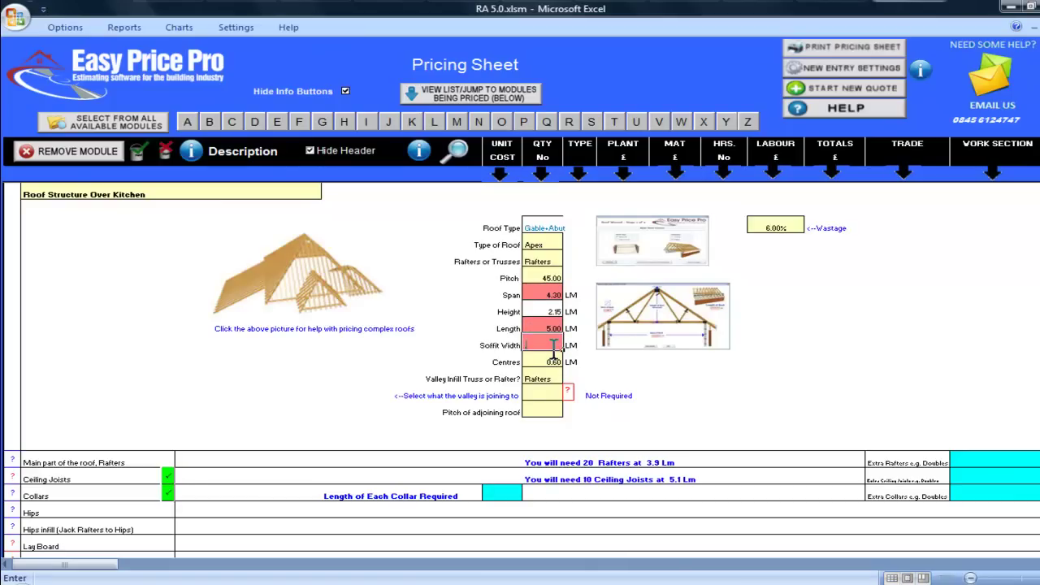
type("2")
key("Return")
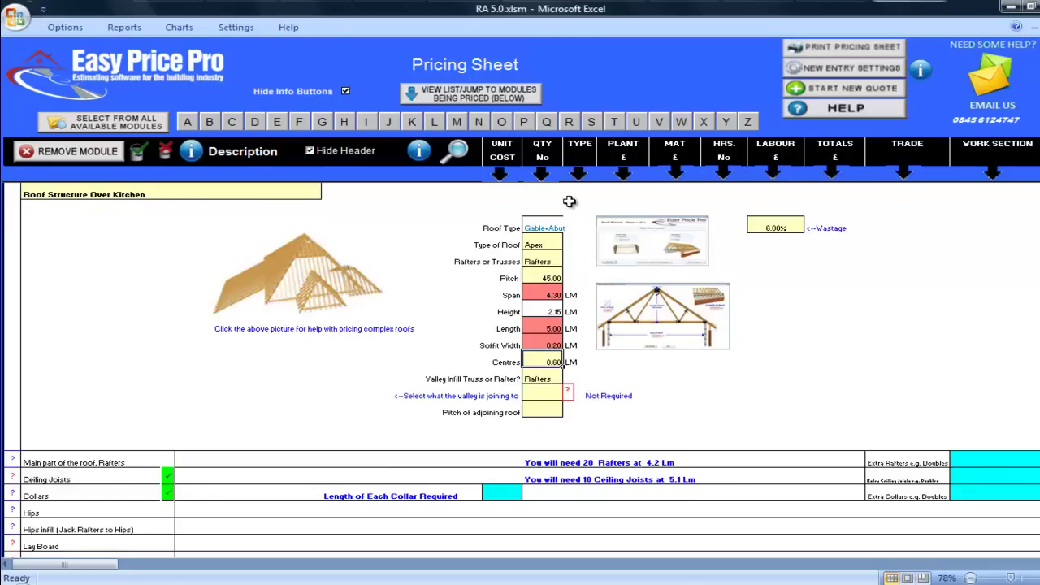
Add another Roof Structure module titled 'Roof Structure Lean To Over Lounge'
left_click(569, 125)
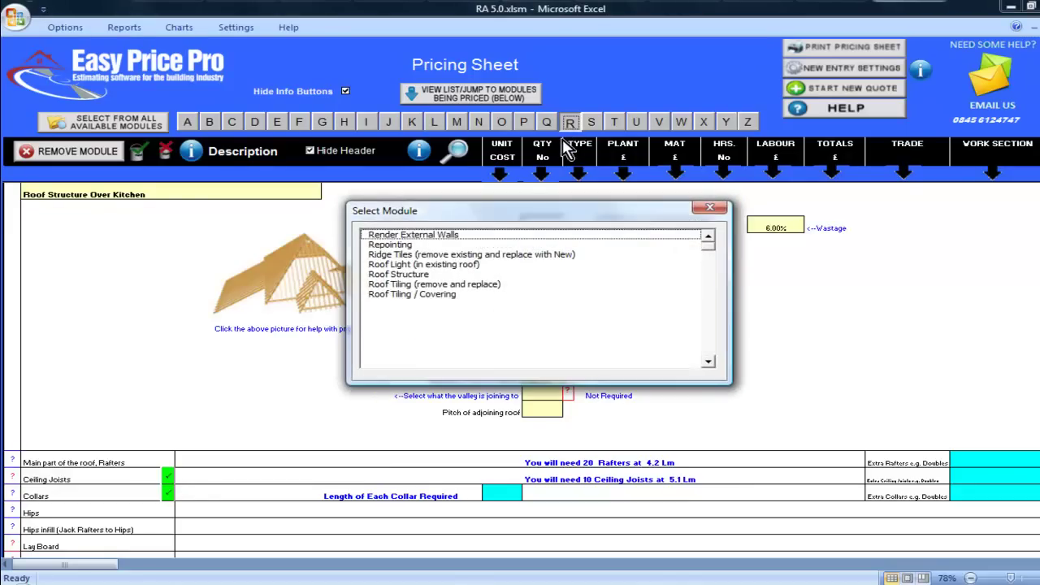
left_click(417, 275)
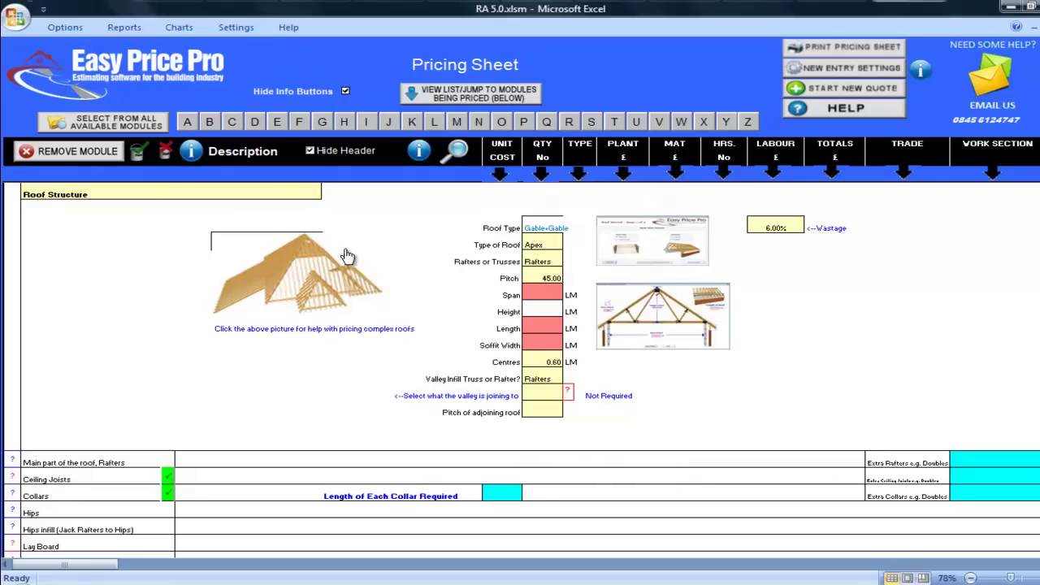
double_click(244, 193)
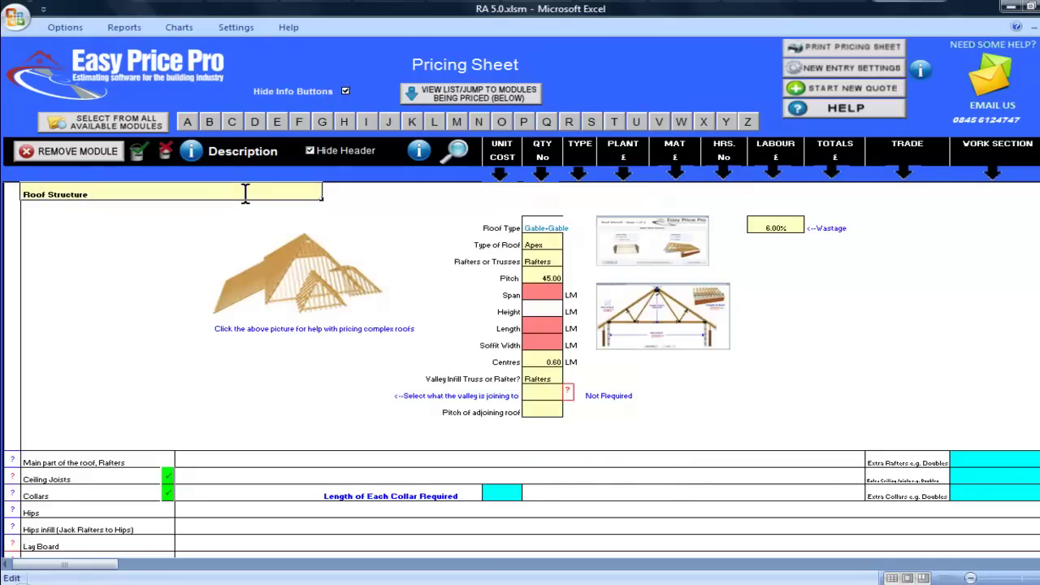
type("Lean To Over Lounge")
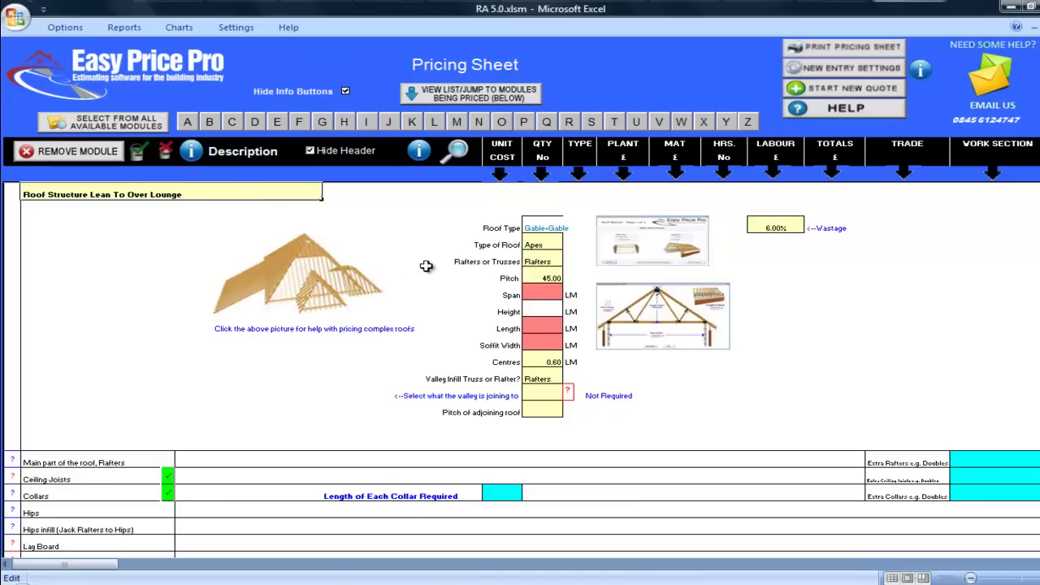
Give the lounge roof span 4.15, length 5.80 and soffit width 0.2
left_click(530, 290)
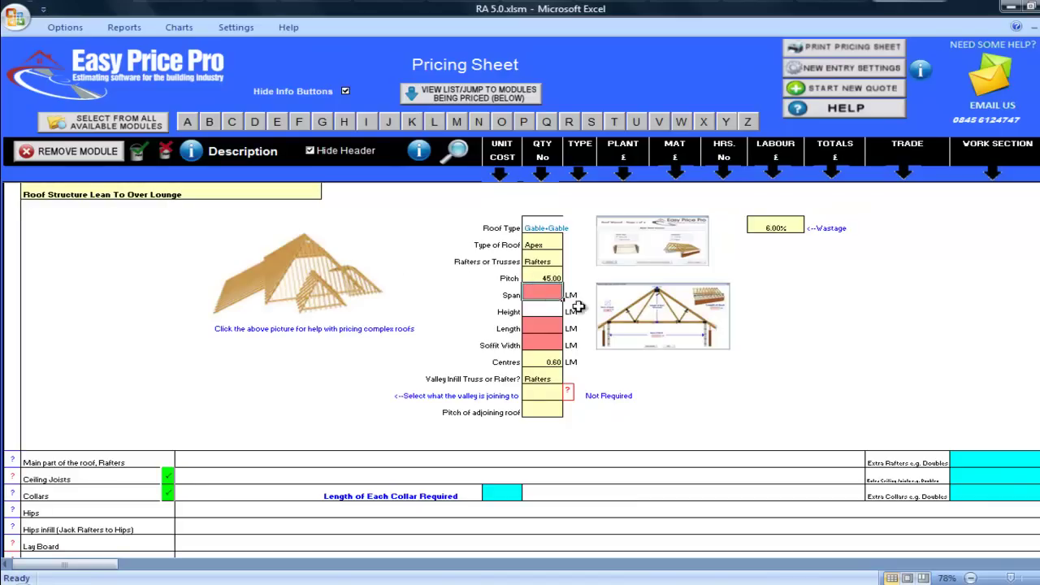
type("4")
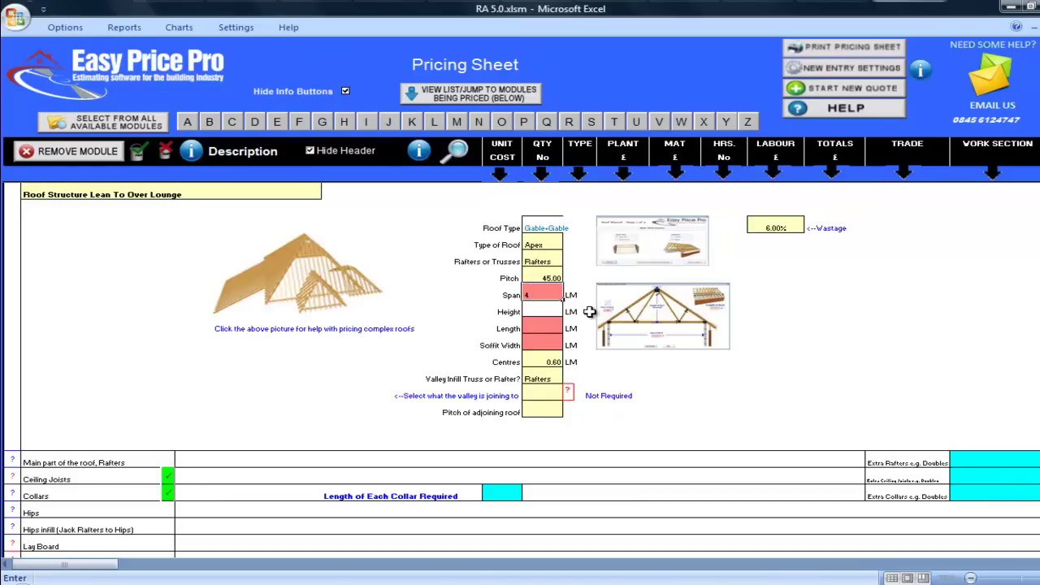
type(".15")
left_click(556, 328)
type("5.8")
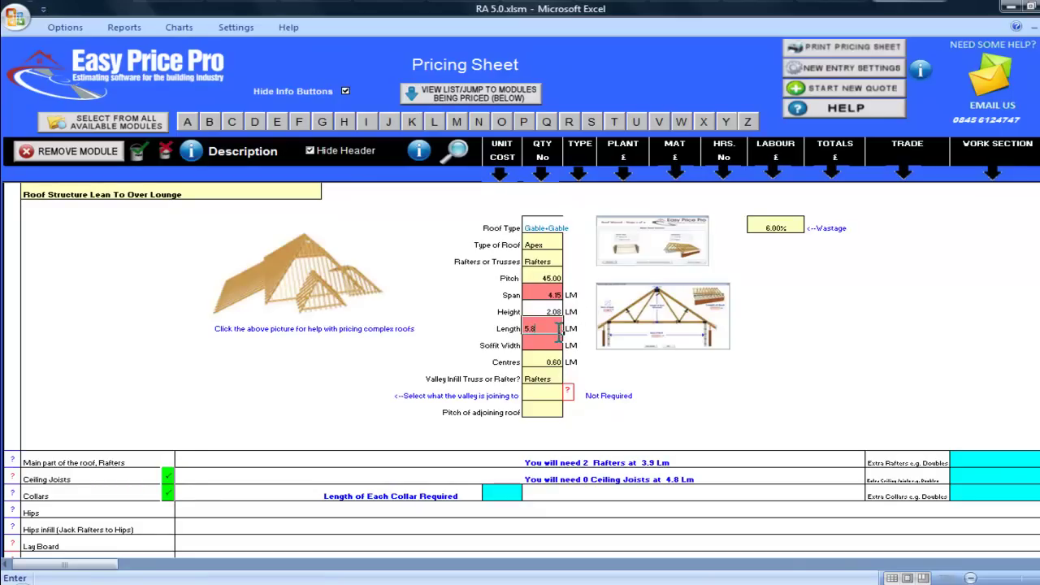
left_click(553, 343)
type("0")
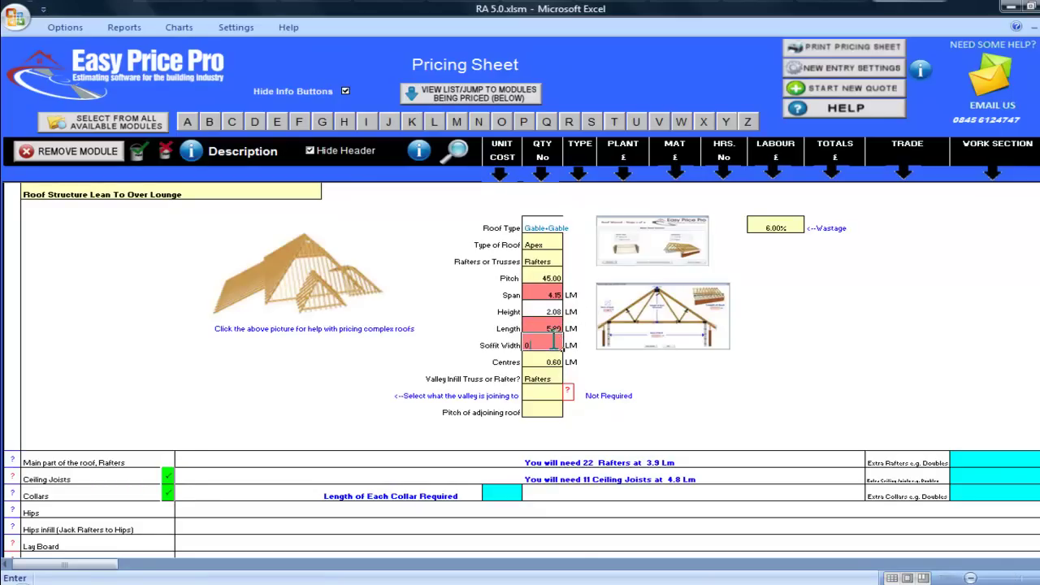
type(".2")
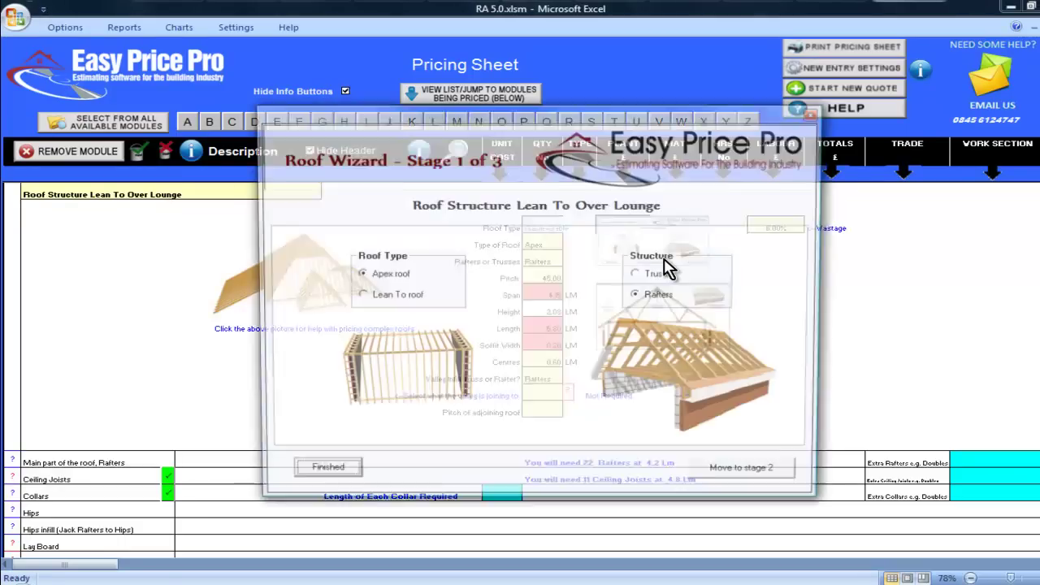
Make the lounge roof a lean-to with gables at both ends and send it to the pricing sheet
left_click(660, 260)
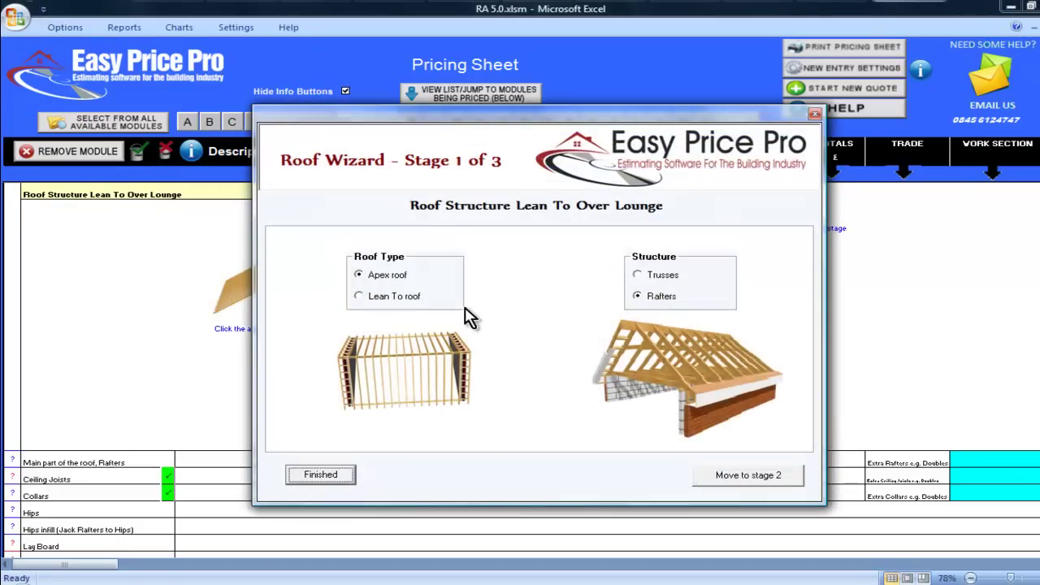
left_click(396, 299)
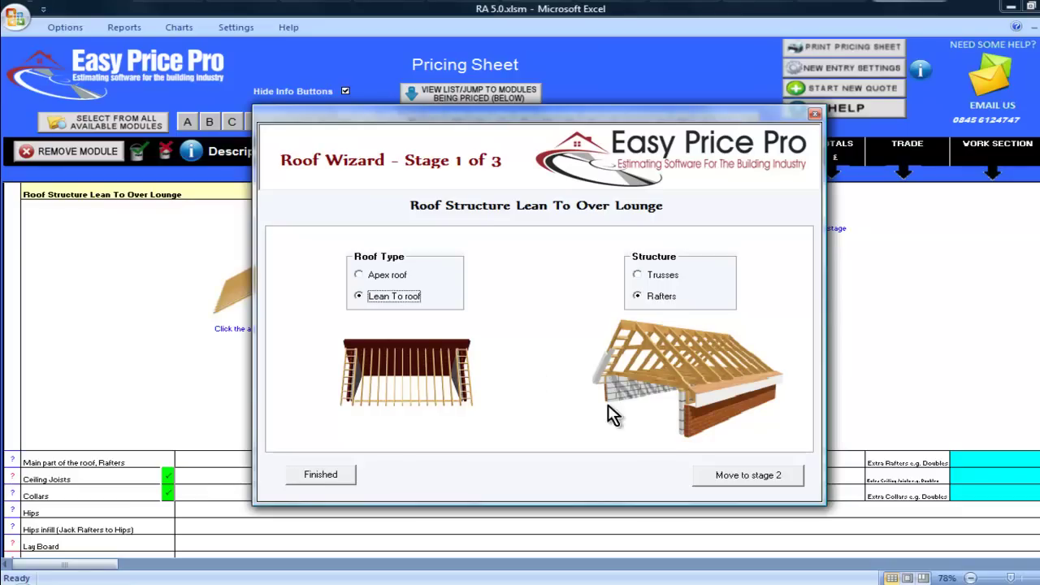
left_click(736, 480)
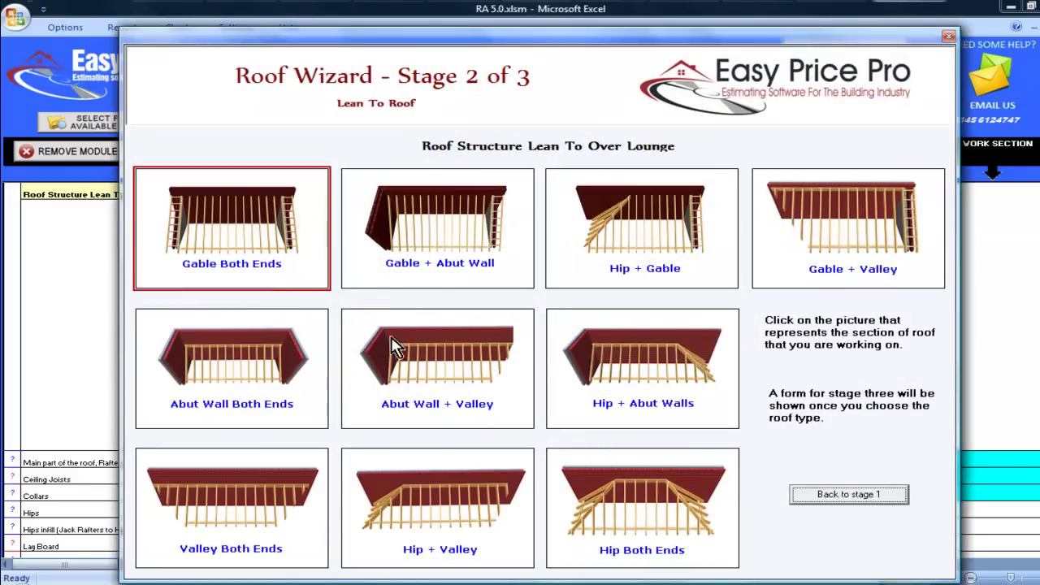
left_click(287, 257)
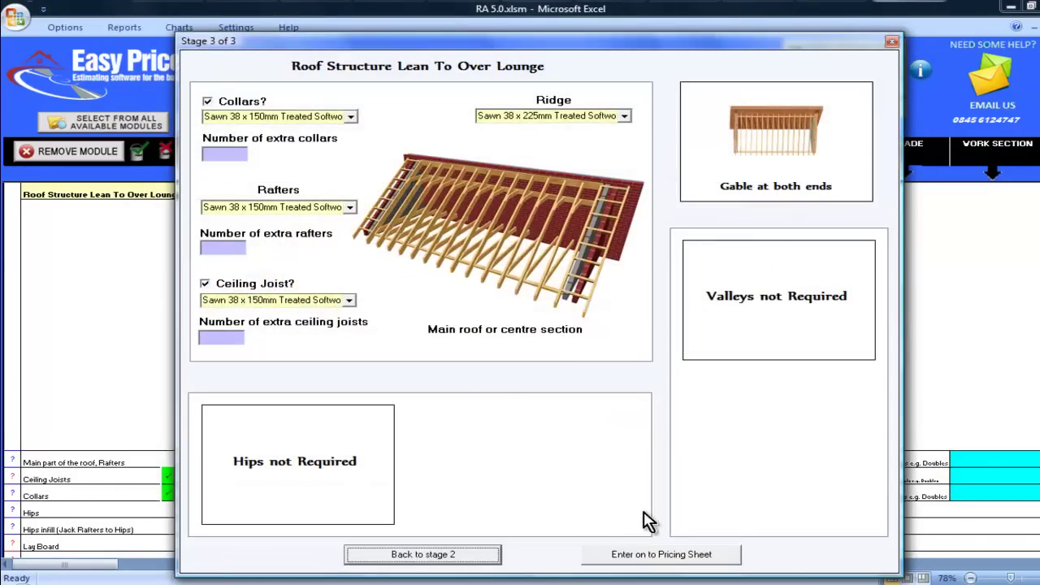
left_click(678, 561)
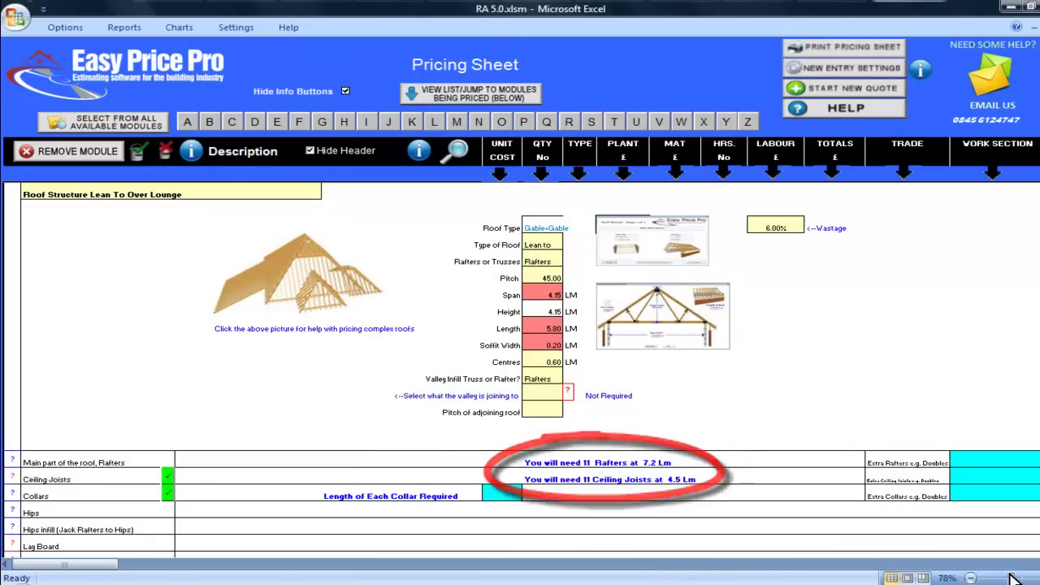
scroll(520, 366, "down", 6)
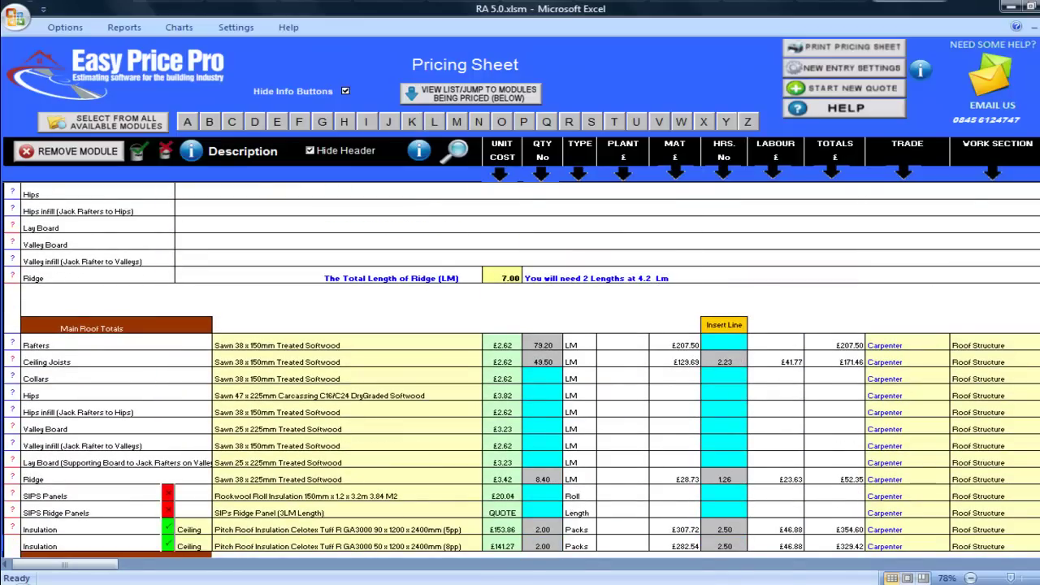
scroll(520, 371, "down", 5)
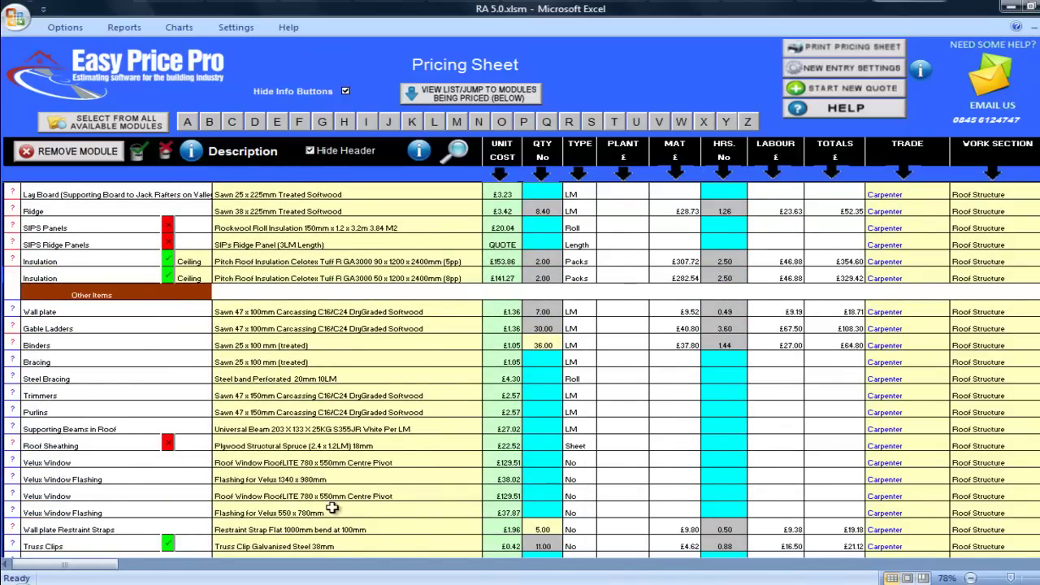
Set the Gable Ladders noggin spacing to 0.4 LM after checking the gable noggin measurements
left_click(12, 327)
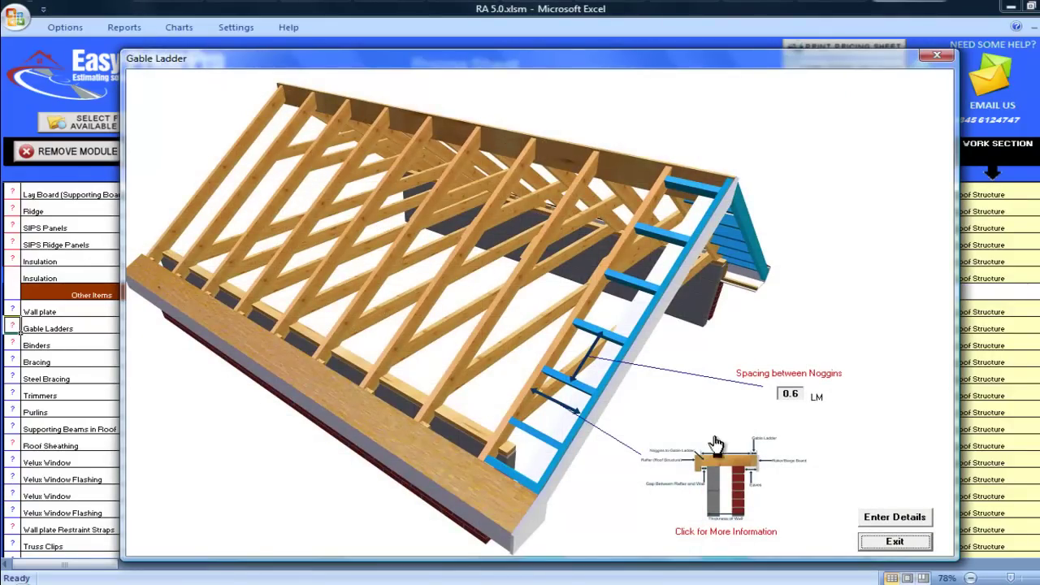
double_click(795, 393)
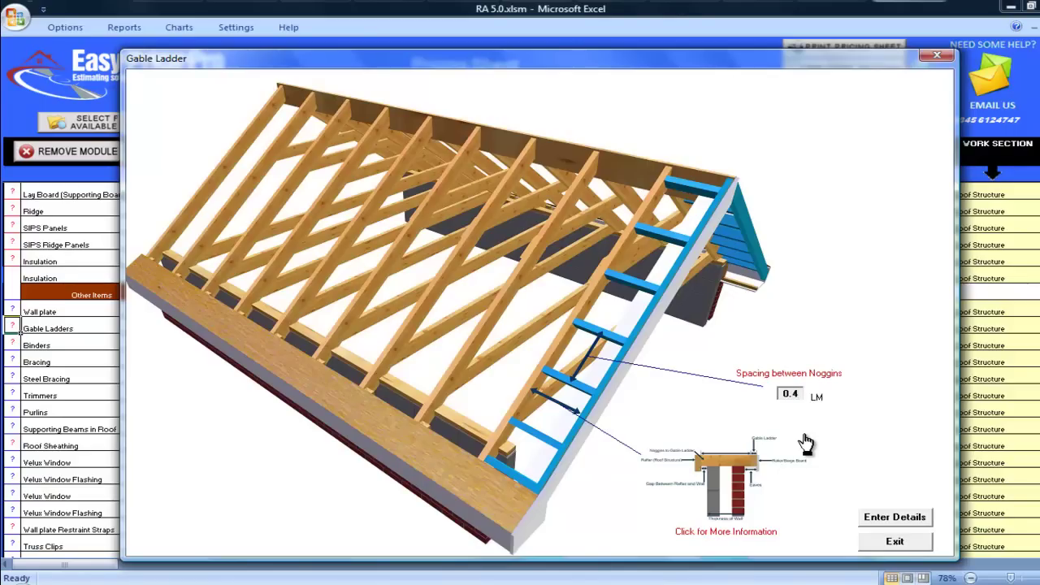
left_click(734, 500)
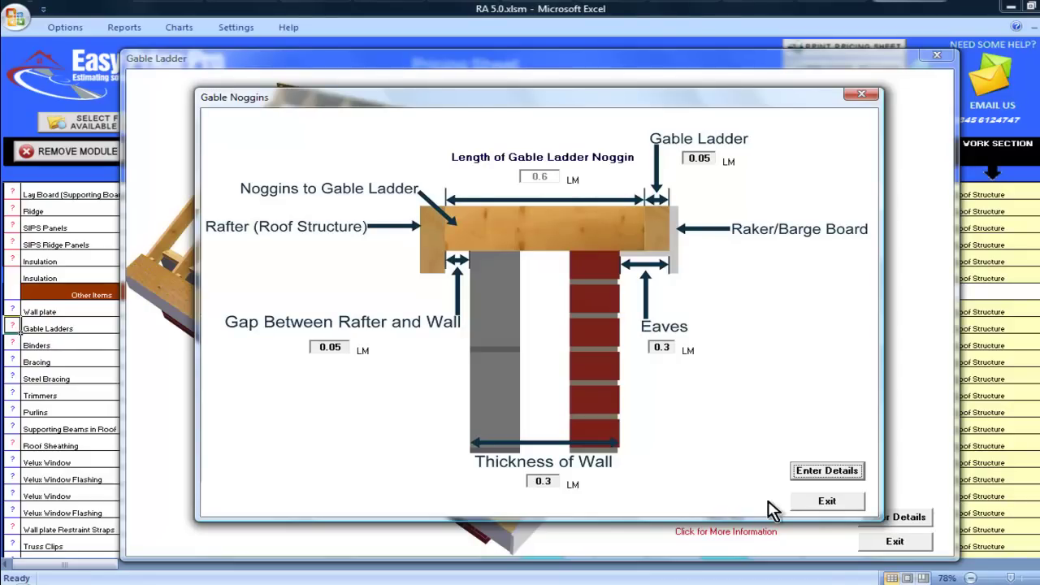
left_click(813, 504)
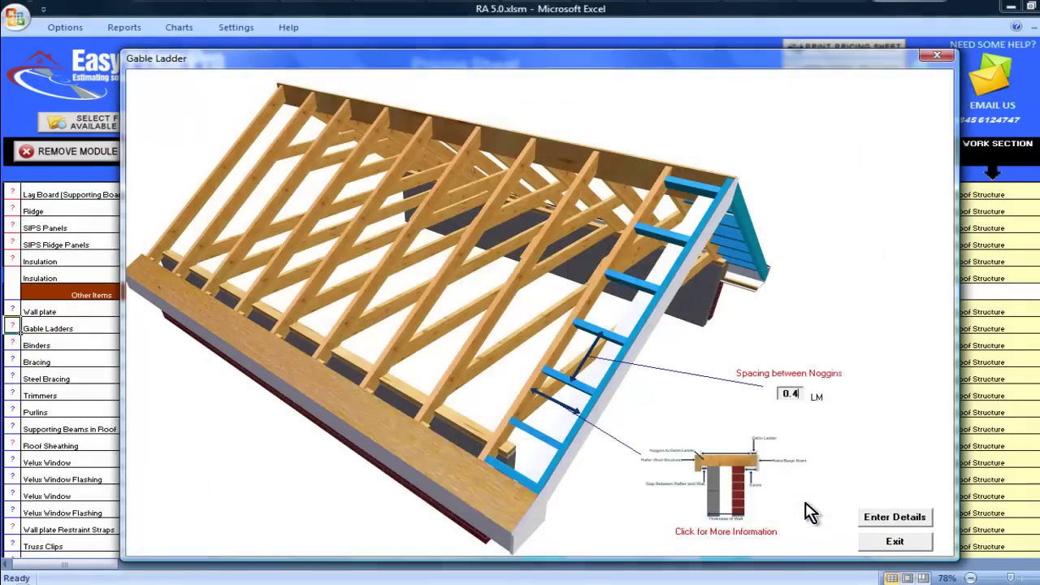
Apply the gable ladder details so Gable Ladders updates to 37.00
left_click(886, 520)
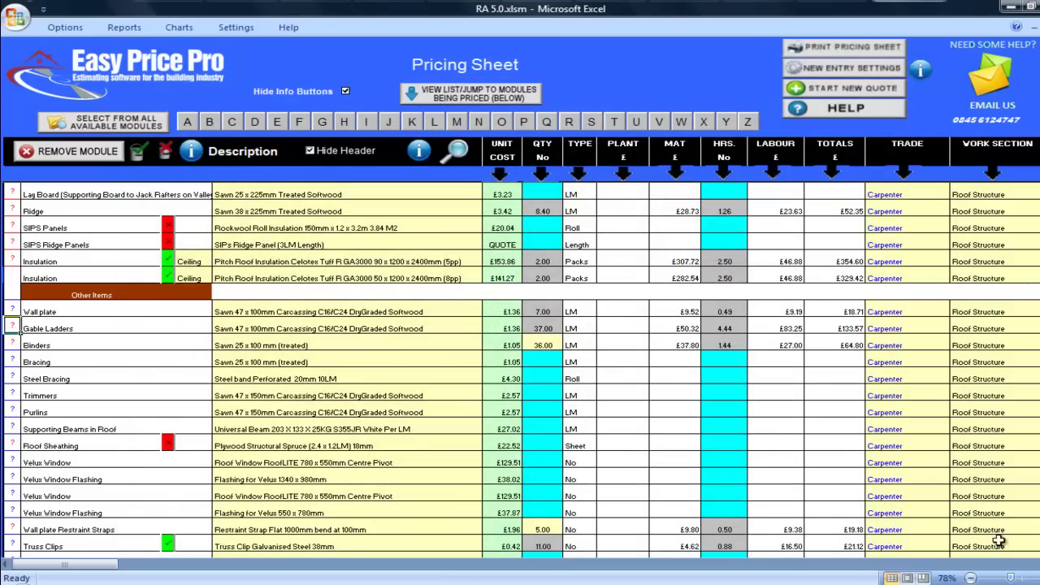
scroll(521, 371, "down", 6)
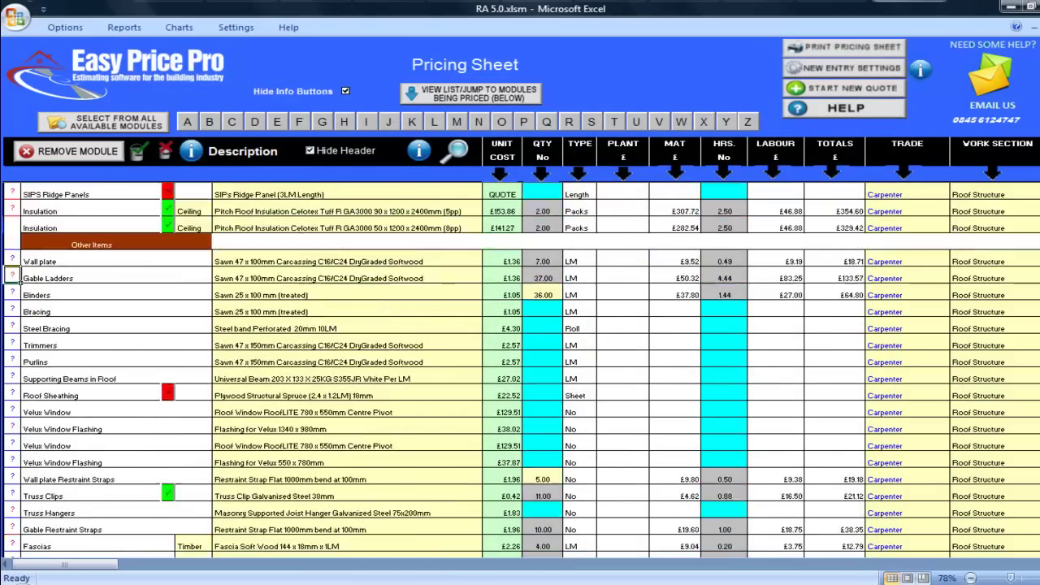
scroll(567, 121, "down", 5)
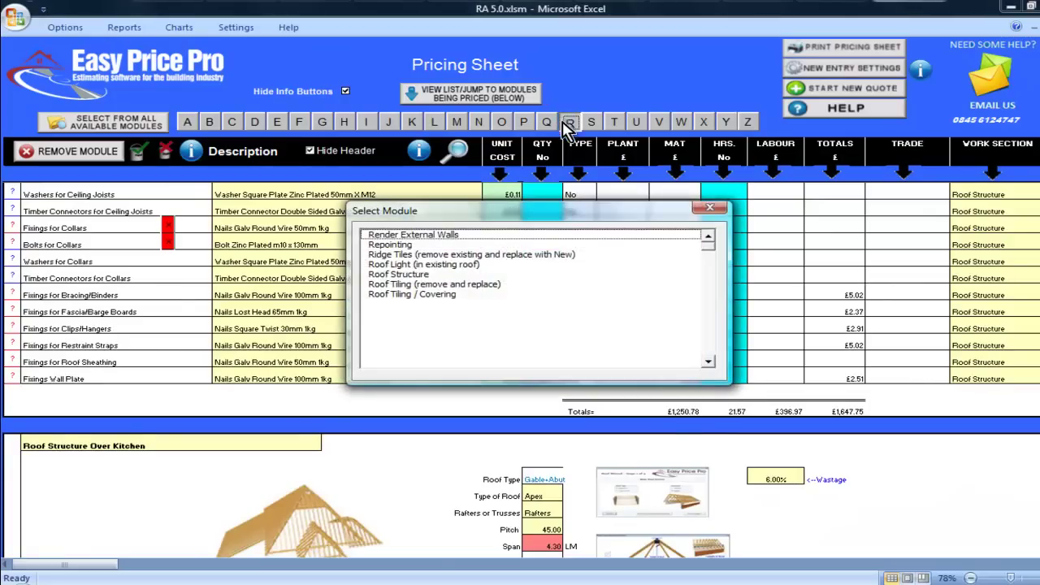
Add a new Roof Structure module titled 'Roof Structure Front Porch'
left_click(406, 273)
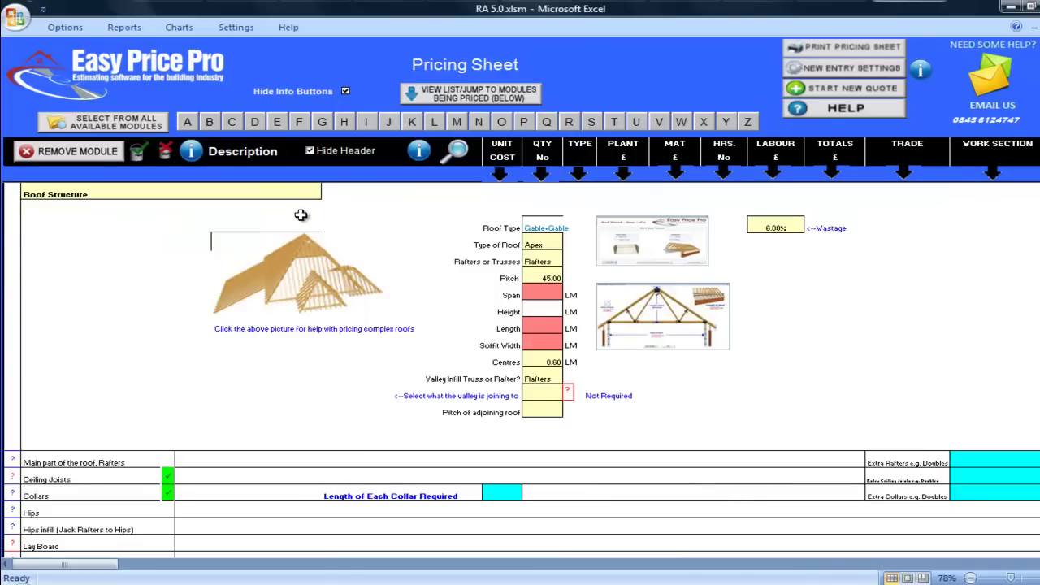
double_click(284, 192)
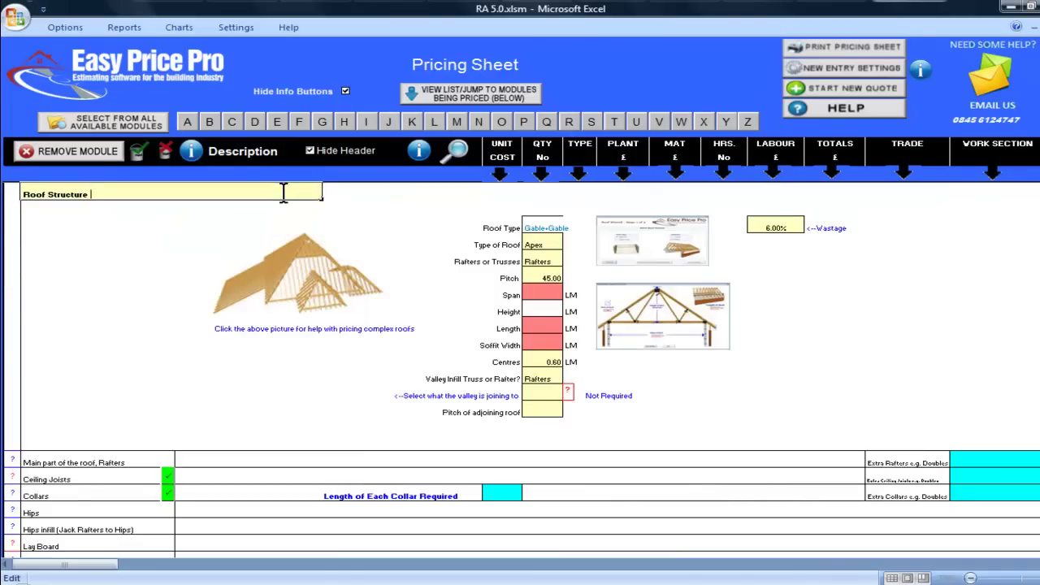
type("Front Porch")
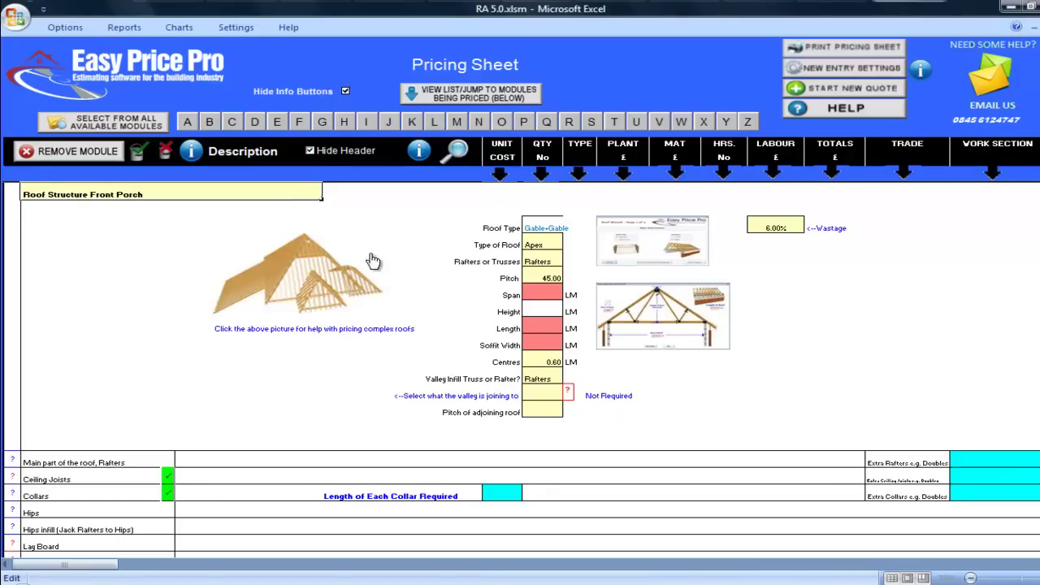
Give the front porch roof span 3.00, length 3.00 and soffit width 0.20
left_click(543, 295)
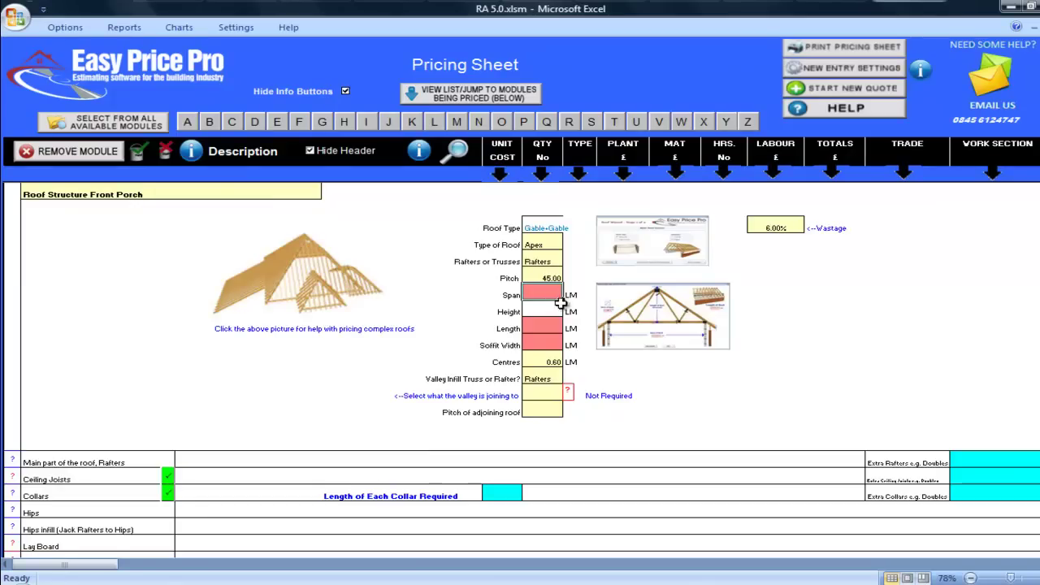
type("3")
left_click(559, 328)
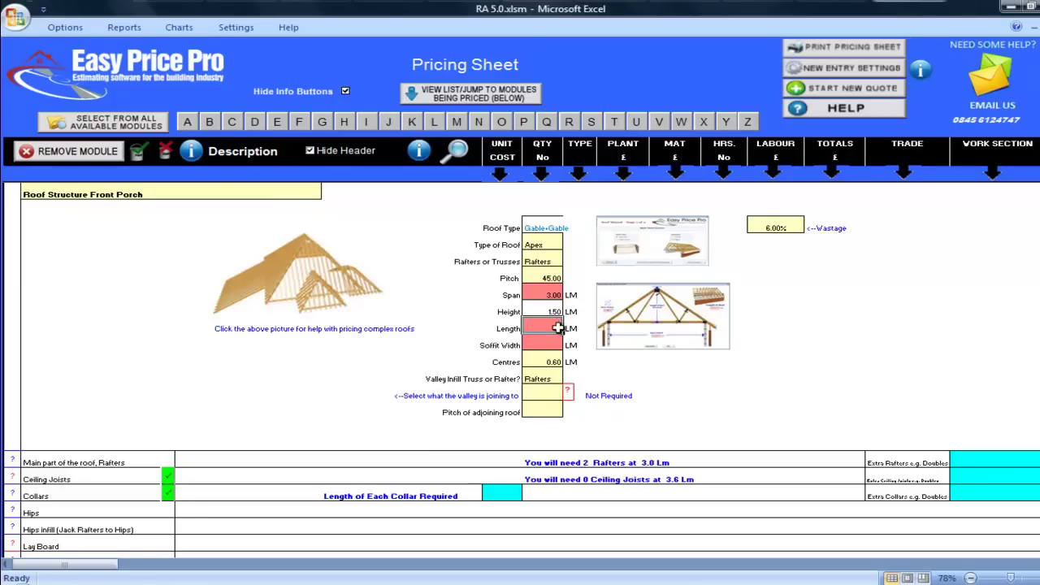
type("3")
left_click(559, 341)
type(".")
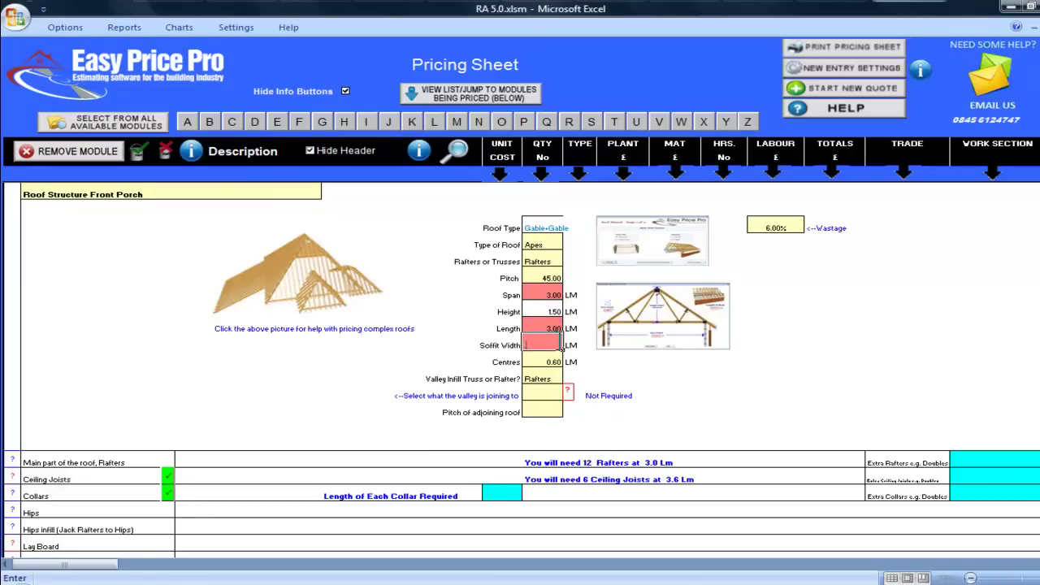
type("2")
key("Return")
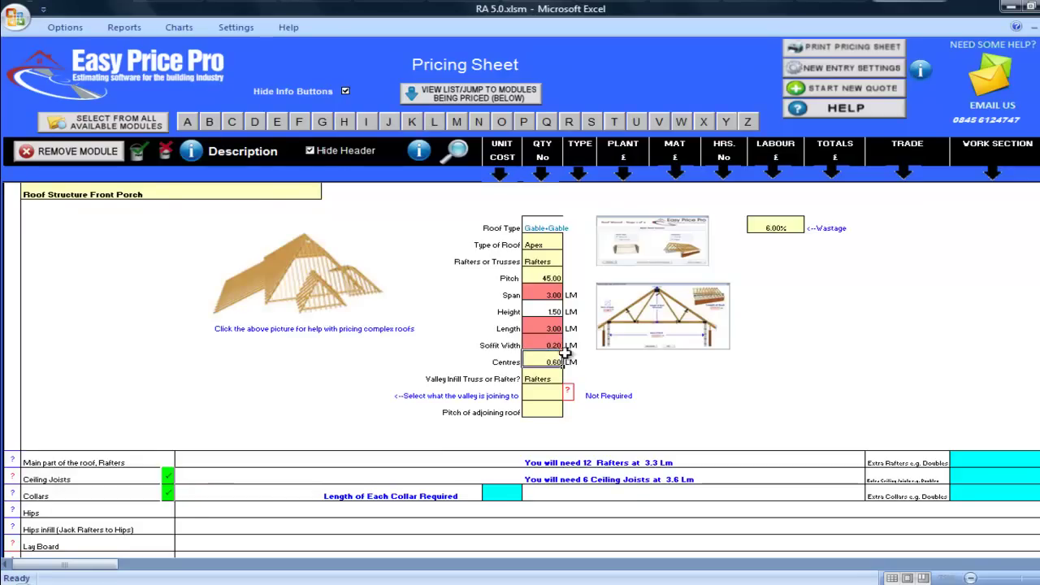
Make the front porch a Hip + Valley roof and send it to the pricing sheet
left_click(665, 262)
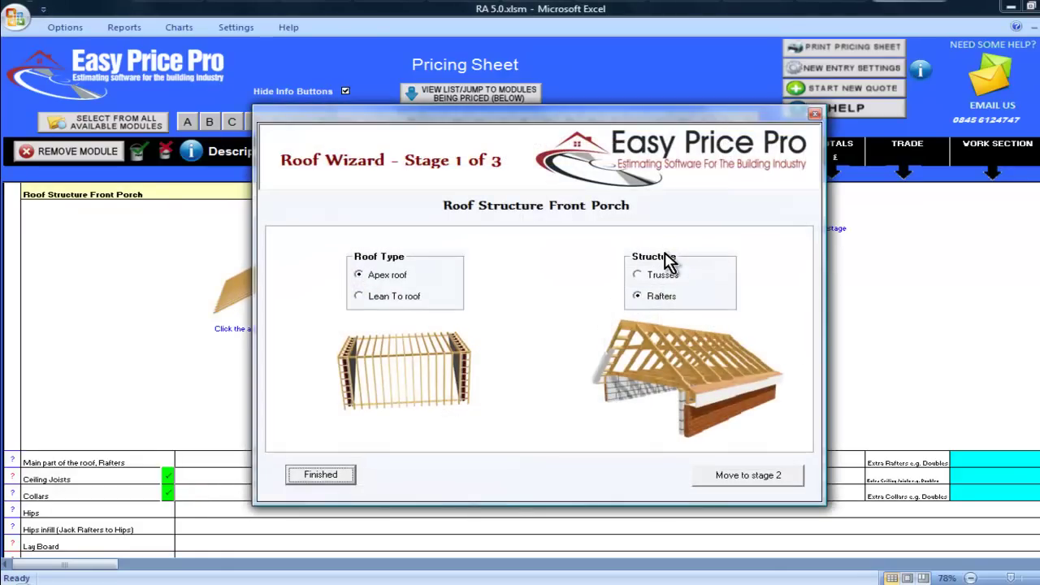
left_click(746, 478)
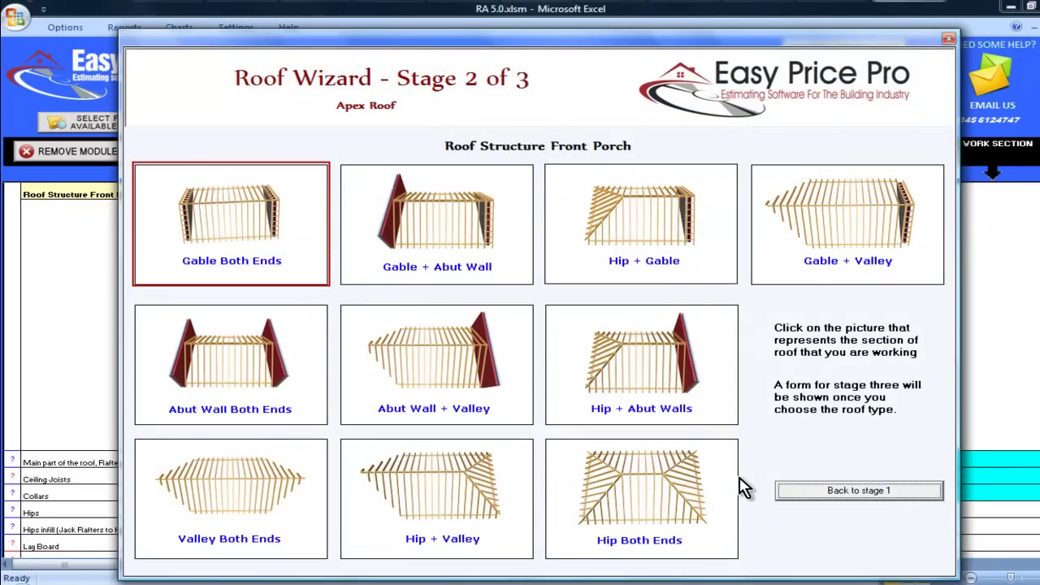
left_click(464, 503)
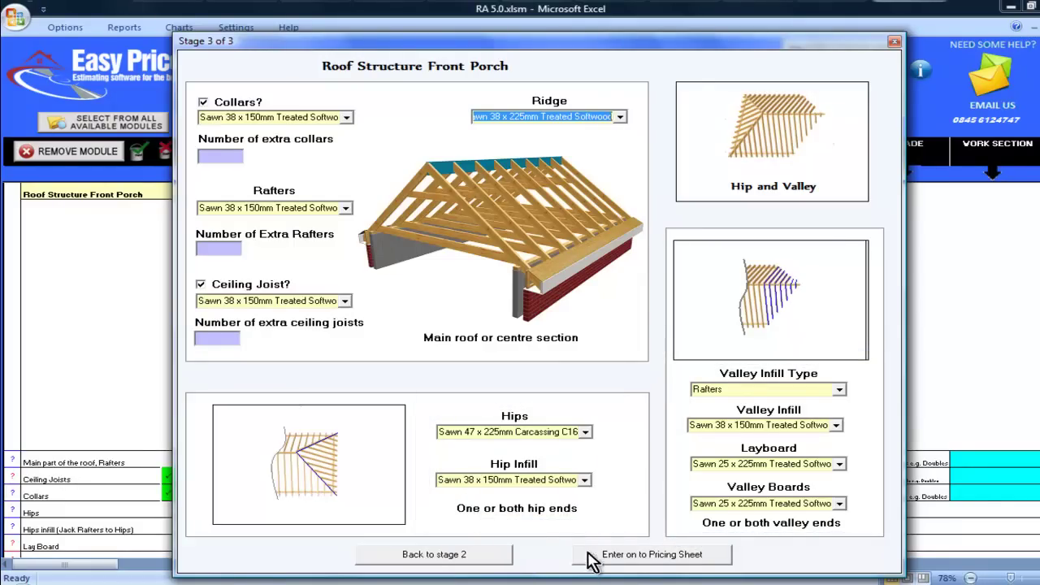
left_click(632, 565)
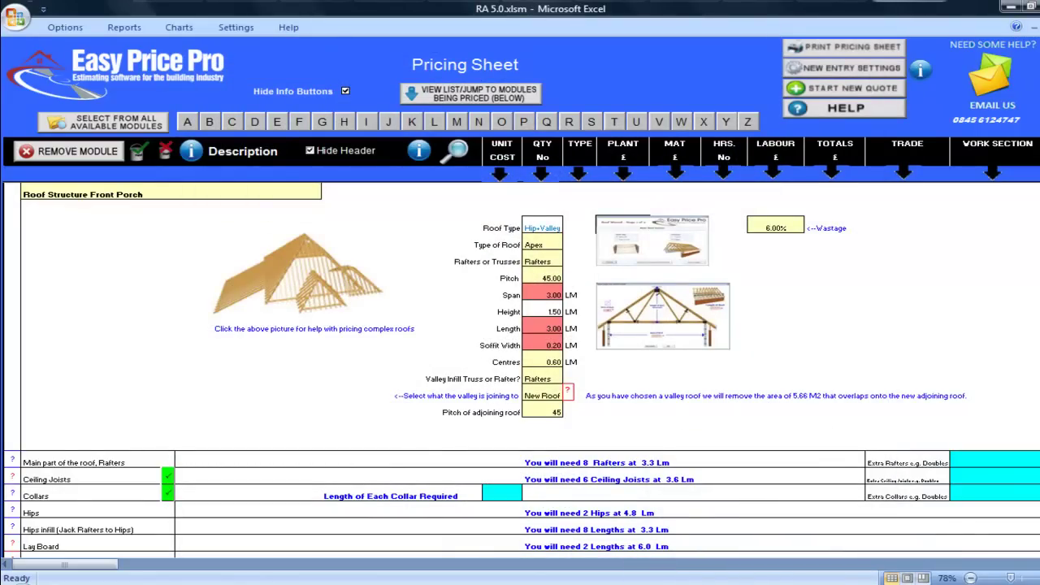
scroll(520, 371, "down", 6)
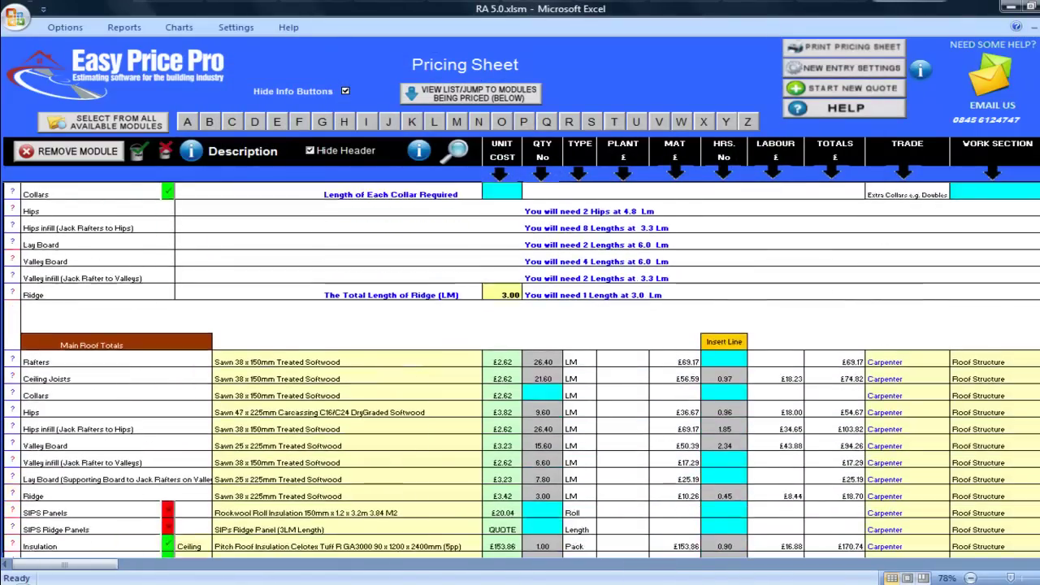
scroll(521, 371, "down", 13)
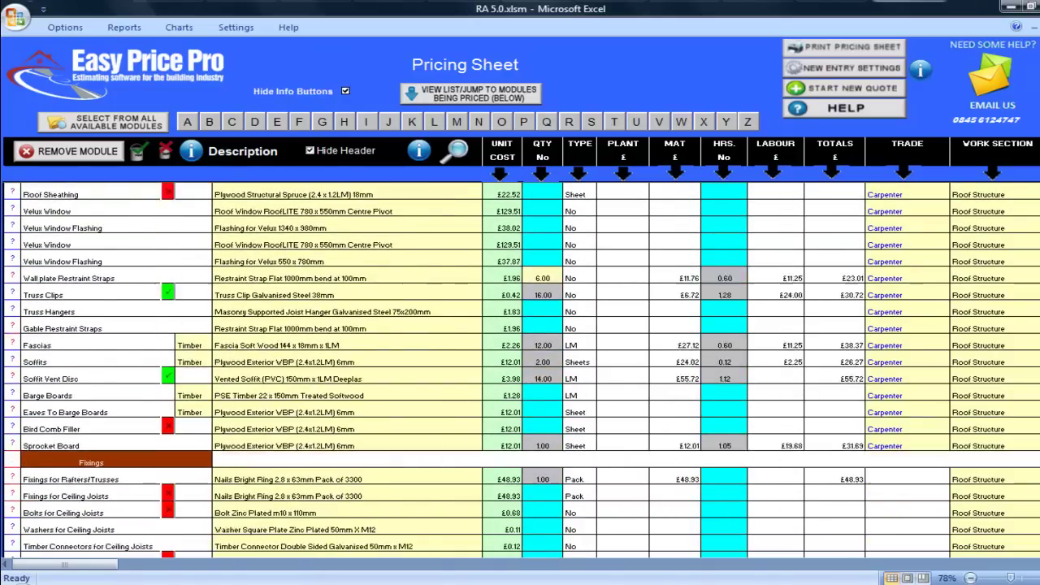
scroll(520, 371, "down", 6)
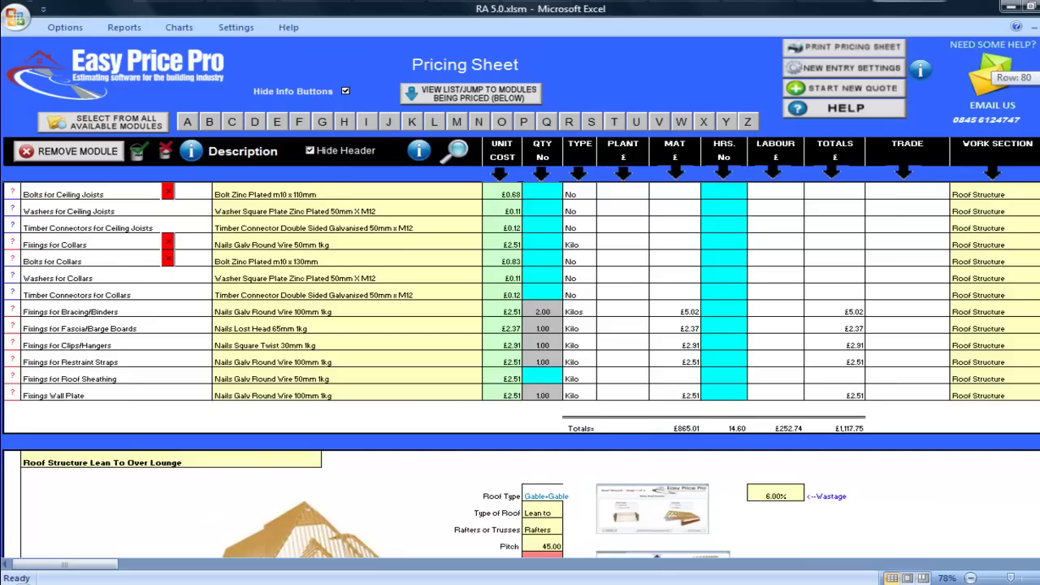
left_click_drag(1035, 130, 1035, 73)
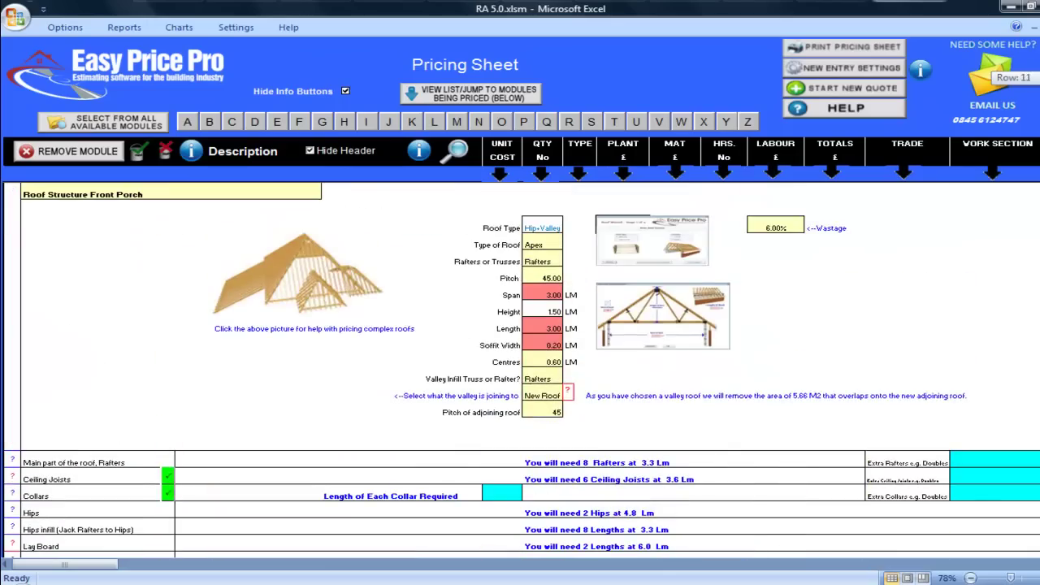